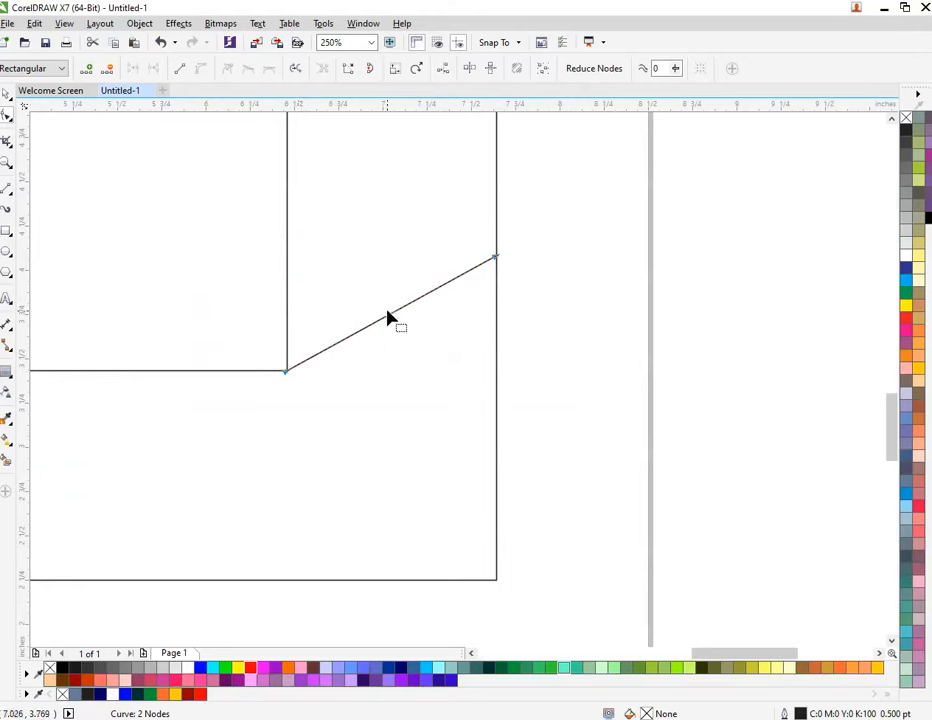
Bend the diagonal line between the inner square's lower-right corner and the outer square's right edge into an outward curve.
left_click_drag(389, 320, 437, 354)
scroll(437, 354, "down", 5)
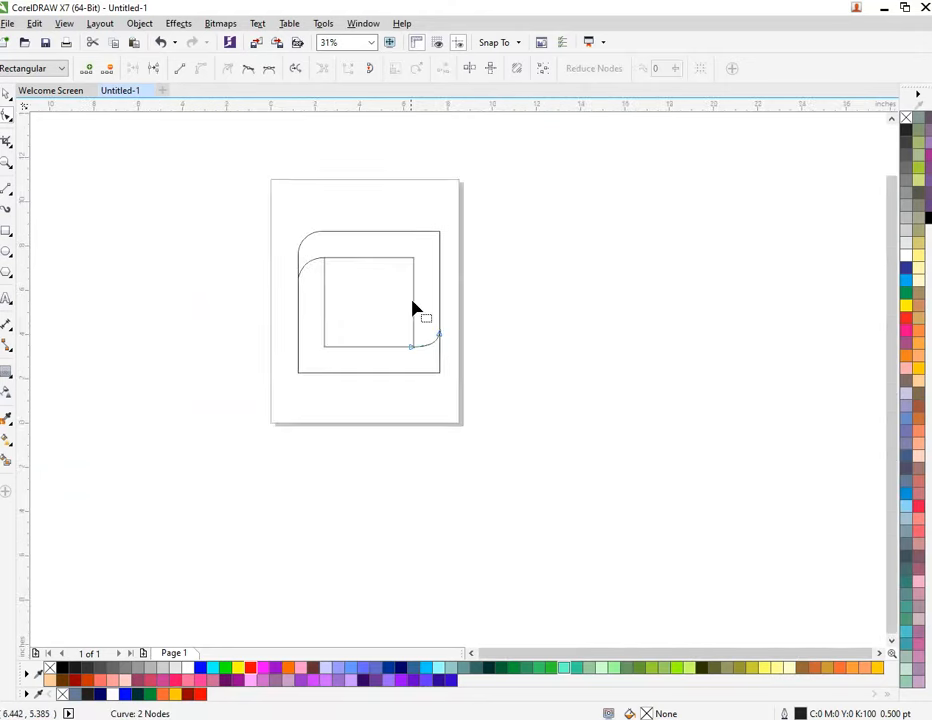
key("space")
scroll(366, 238, "up", 2)
key("Escape")
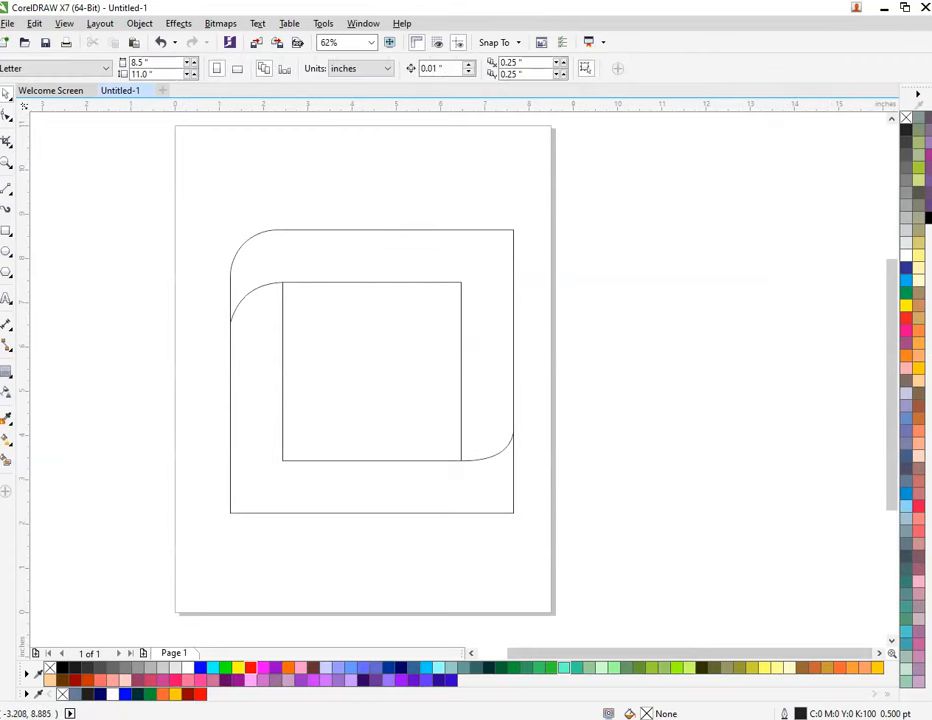
Smart Fill the band along the upper and right sides, between the two squares and rounded corners, with blue-grey.
left_click(5, 458)
left_click(404, 256)
key("space")
key("Escape")
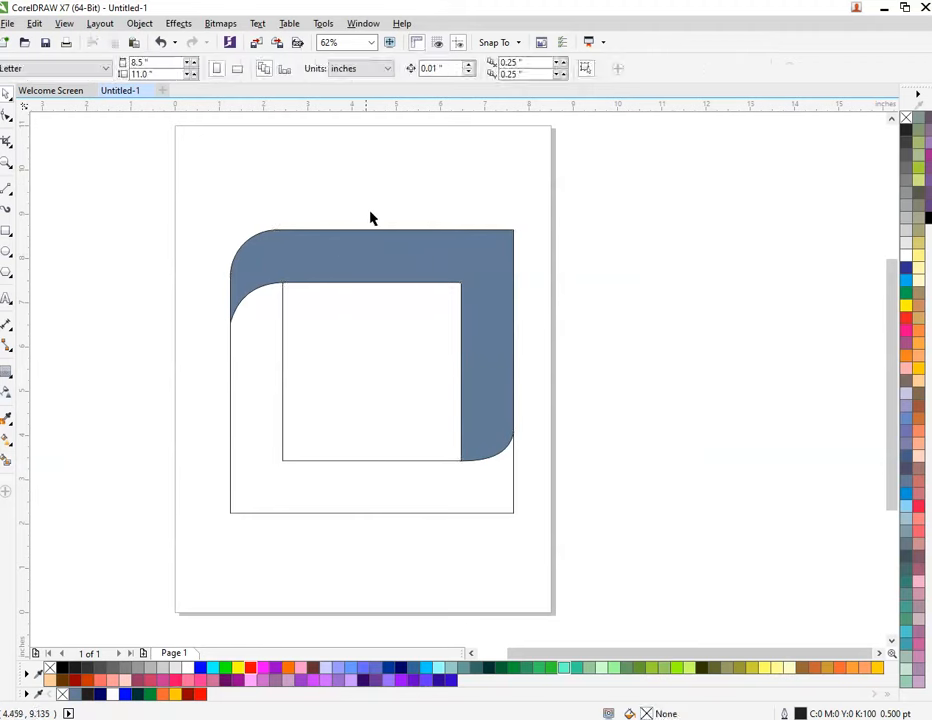
Move the filled L-shaped band clear of the construction lines and delete the remaining outlines.
left_click_drag(350, 262, 667, 262)
left_click_drag(167, 172, 530, 552)
right_click(504, 397)
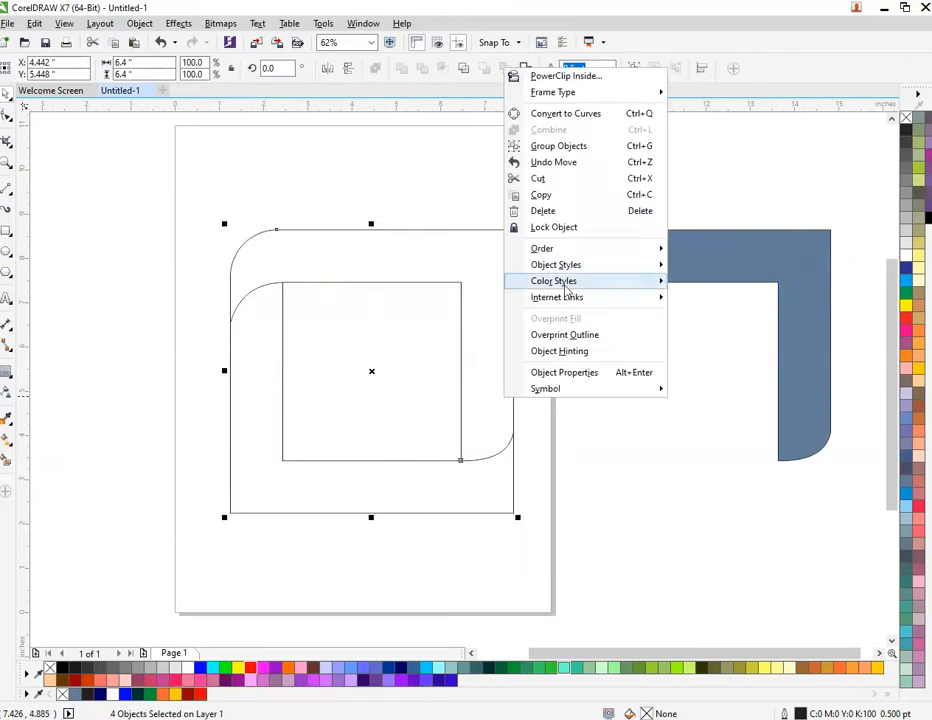
left_click(584, 211)
Bring the L-shaped band back onto the page and add a copy rotated half a turn, shifted down to leave a gap.
left_click_drag(709, 253, 406, 304)
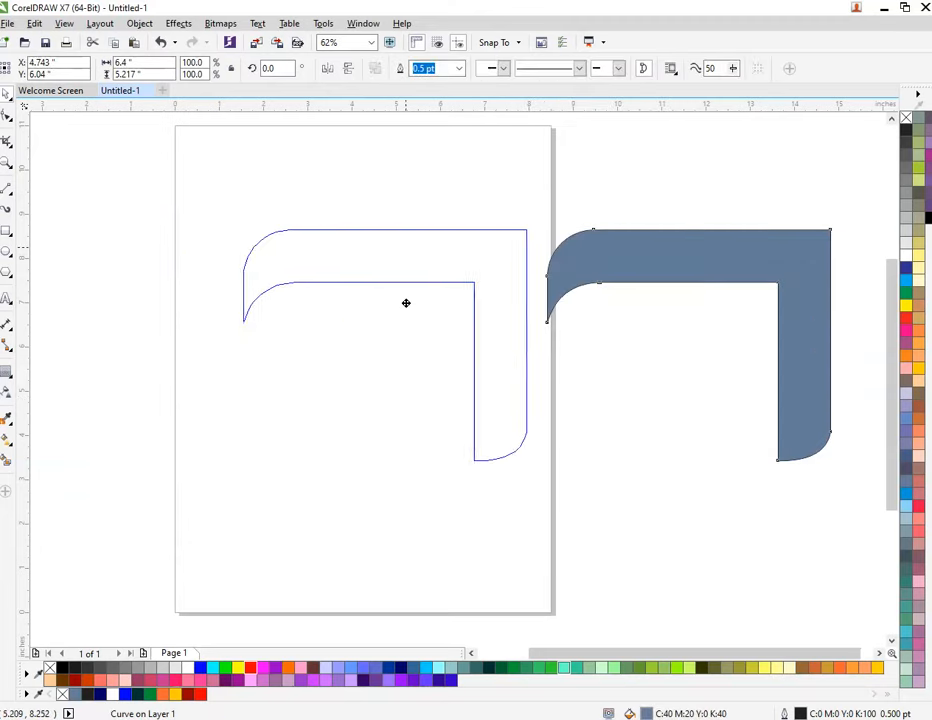
left_click(459, 266)
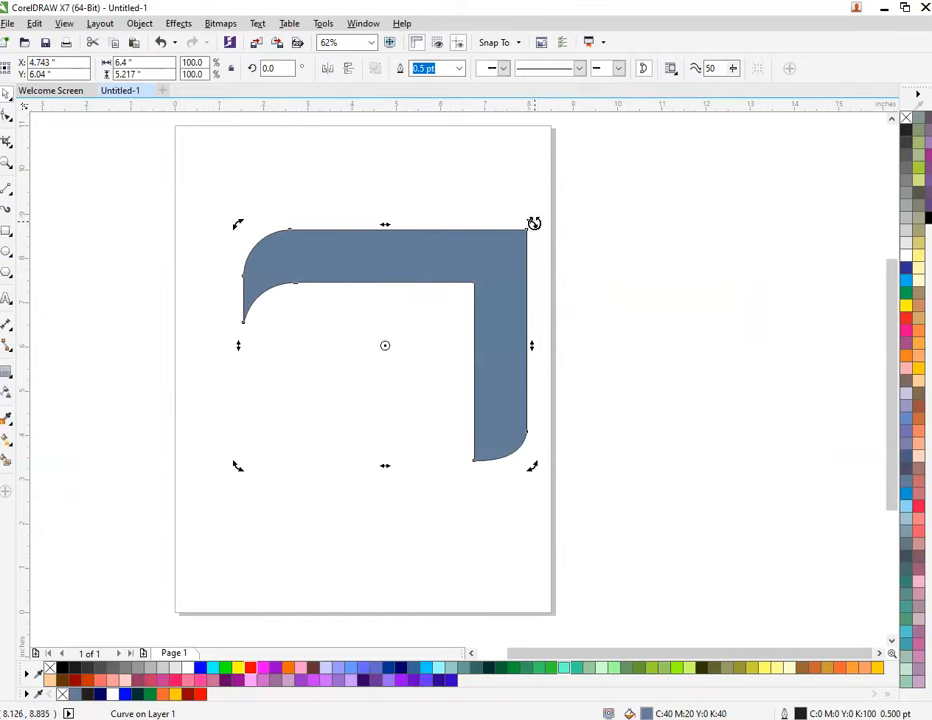
left_click_drag(534, 223, 262, 456)
left_click_drag(335, 435, 335, 502)
Select both L-shaped bands and rotate them together to 315° so they form an upright diamond.
left_click_drag(175, 191, 645, 571)
left_click(509, 350)
left_click_drag(531, 228, 562, 383)
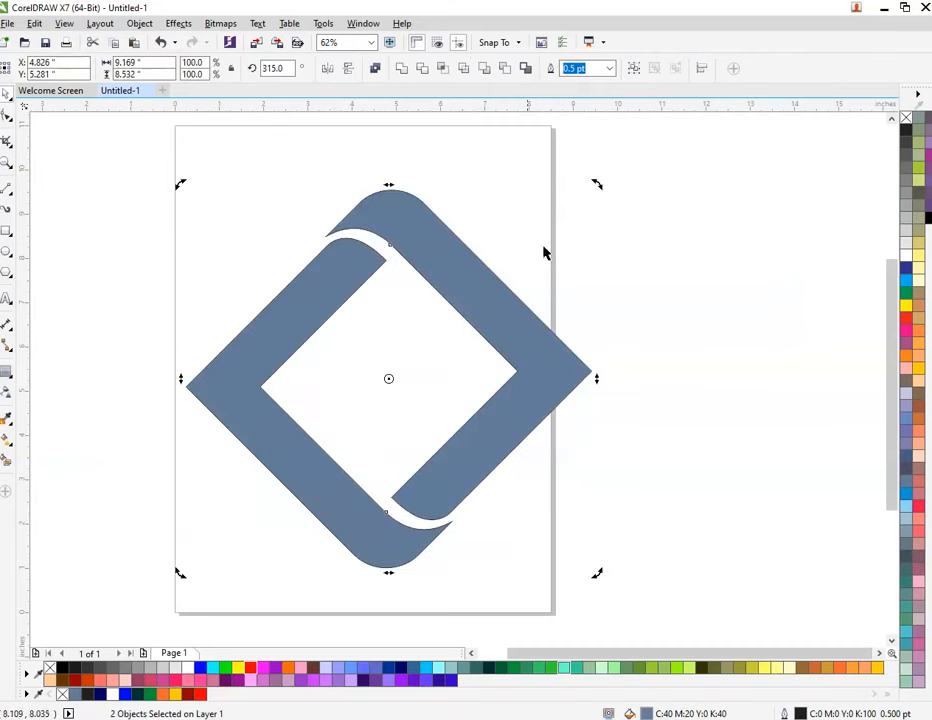
Scale the diamond down to about 3.16 × 2.94 inches and place a duplicate beside it so the two overlap.
left_click(505, 283)
left_click_drag(596, 184, 530, 310)
mouse_move(416, 358)
left_mouse_down()
mouse_move(471, 317)
mouse_move(422, 345)
left_mouse_up()
scroll(424, 331, "up", 2)
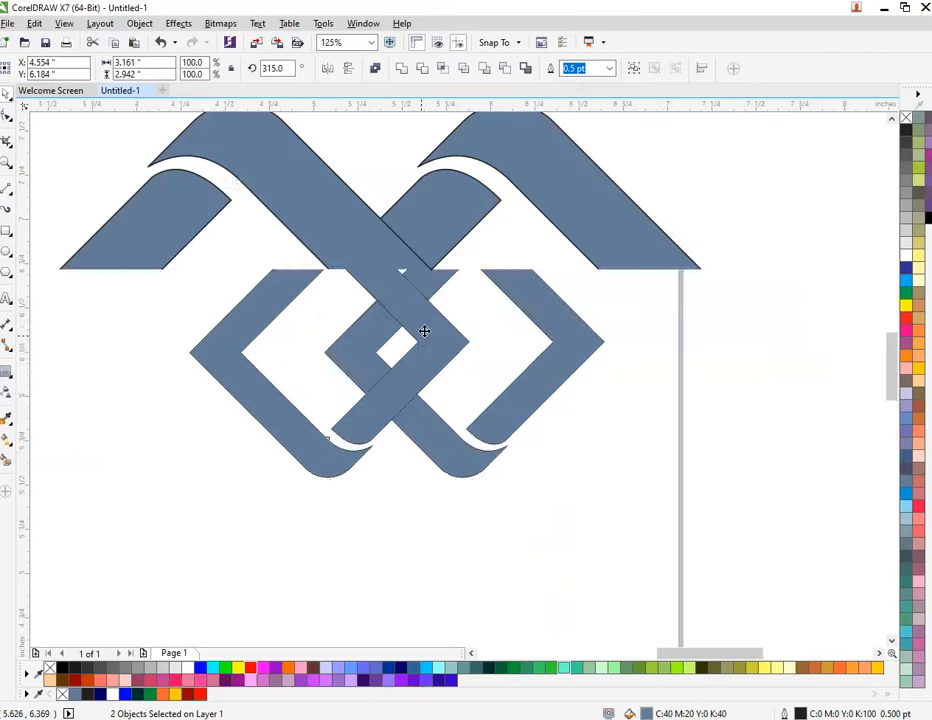
scroll(424, 331, "up", 2)
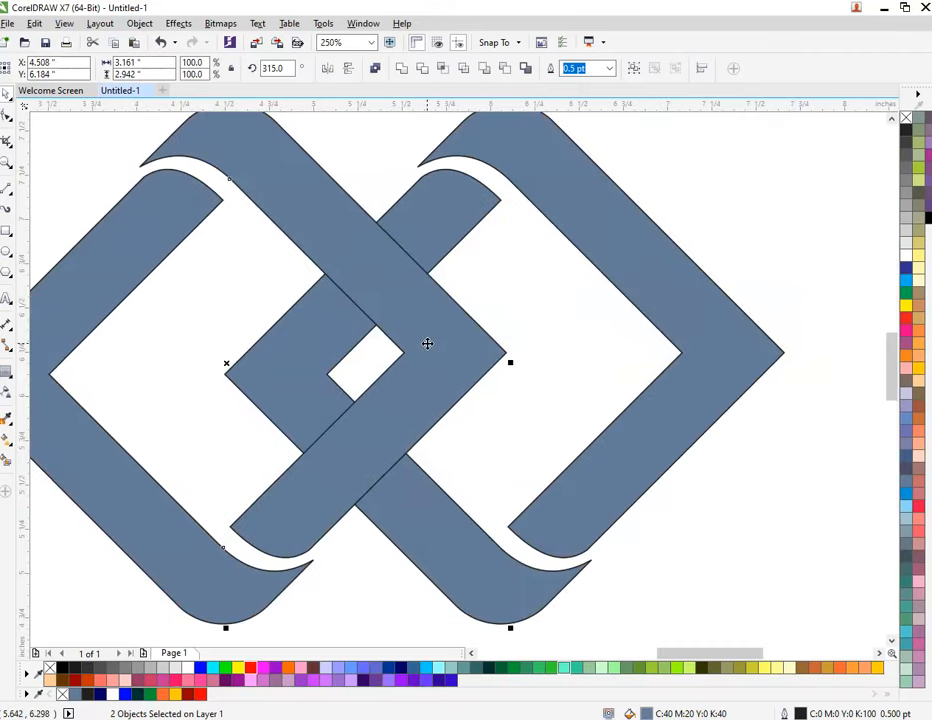
scroll(427, 343, "down", 2)
left_click(549, 252)
scroll(420, 304, "up", 4)
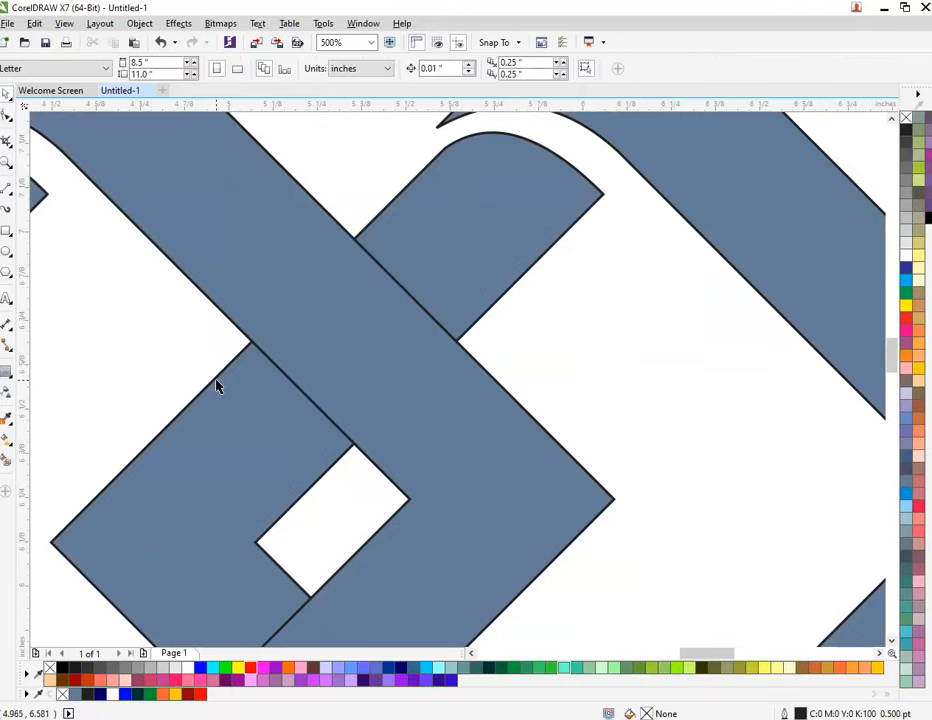
left_click(5, 203)
scroll(241, 337, "up", 2)
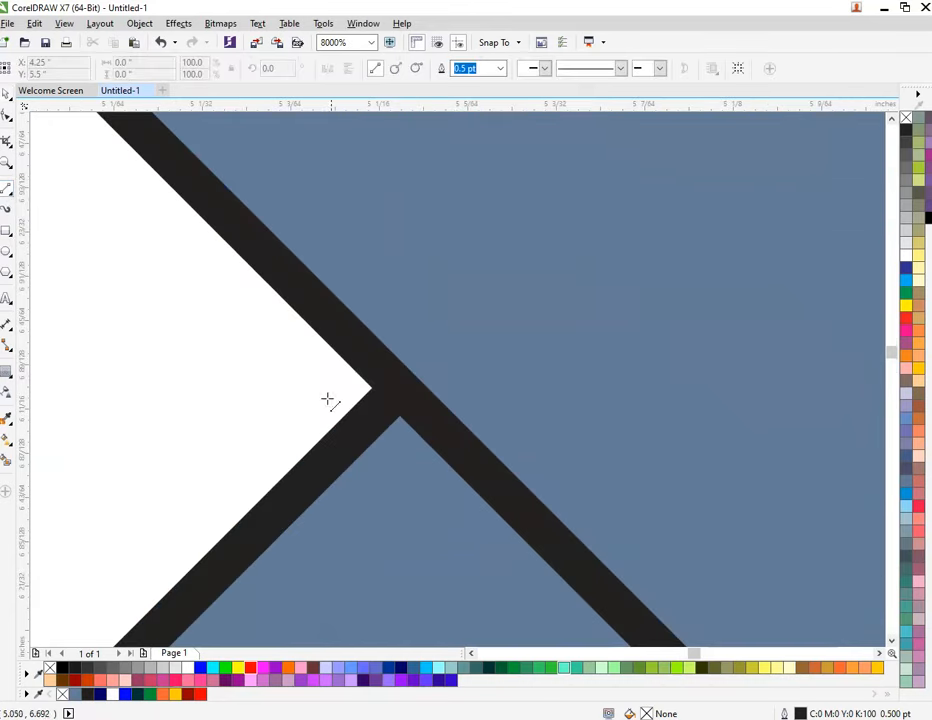
left_click(363, 388)
scroll(362, 387, "up", 1)
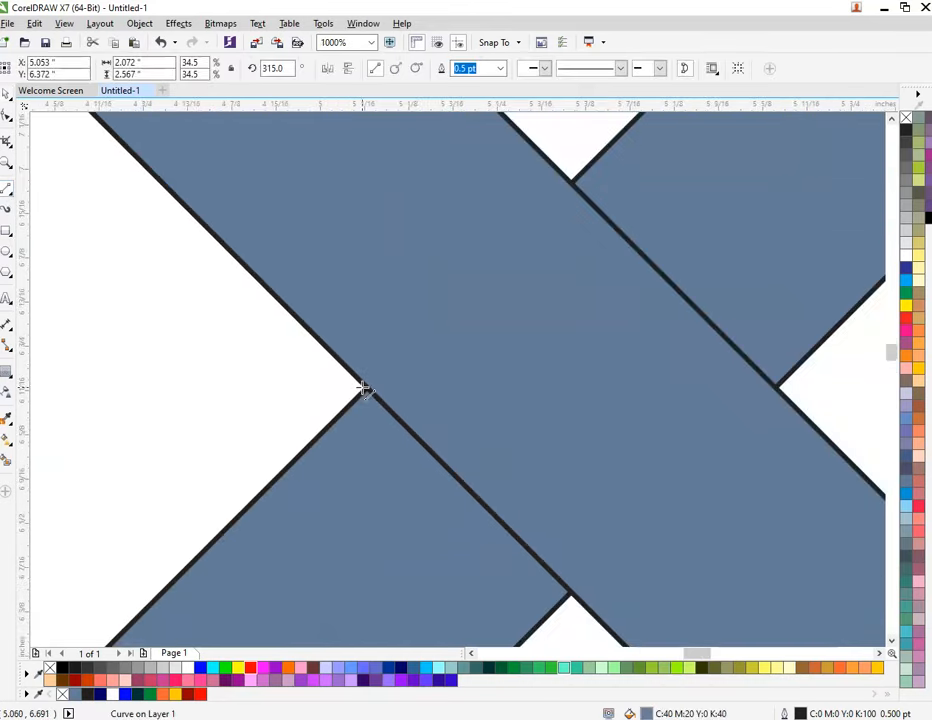
scroll(352, 392, "up", 9)
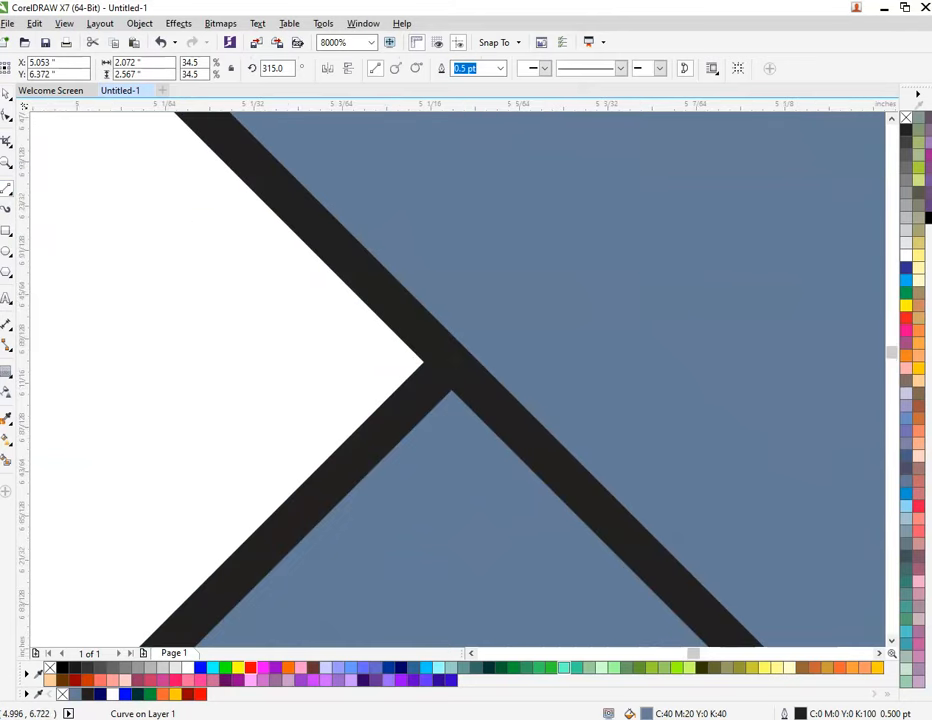
Switch to the Pen tool and try starting a path at the left corner where the two bands cross.
left_click(10, 196)
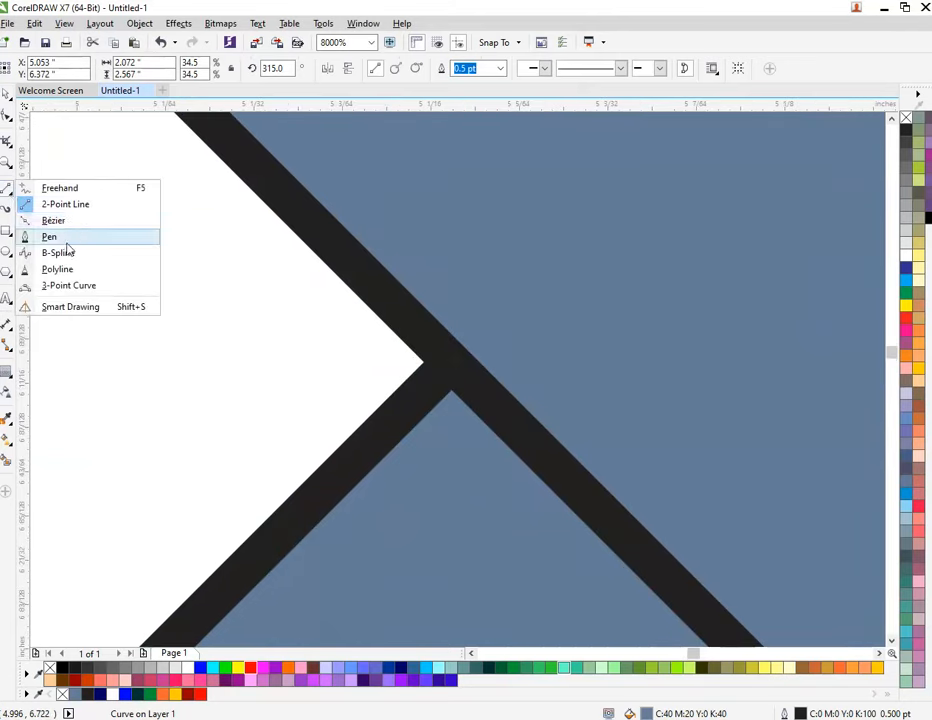
left_click(46, 235)
scroll(437, 378, "up", 9)
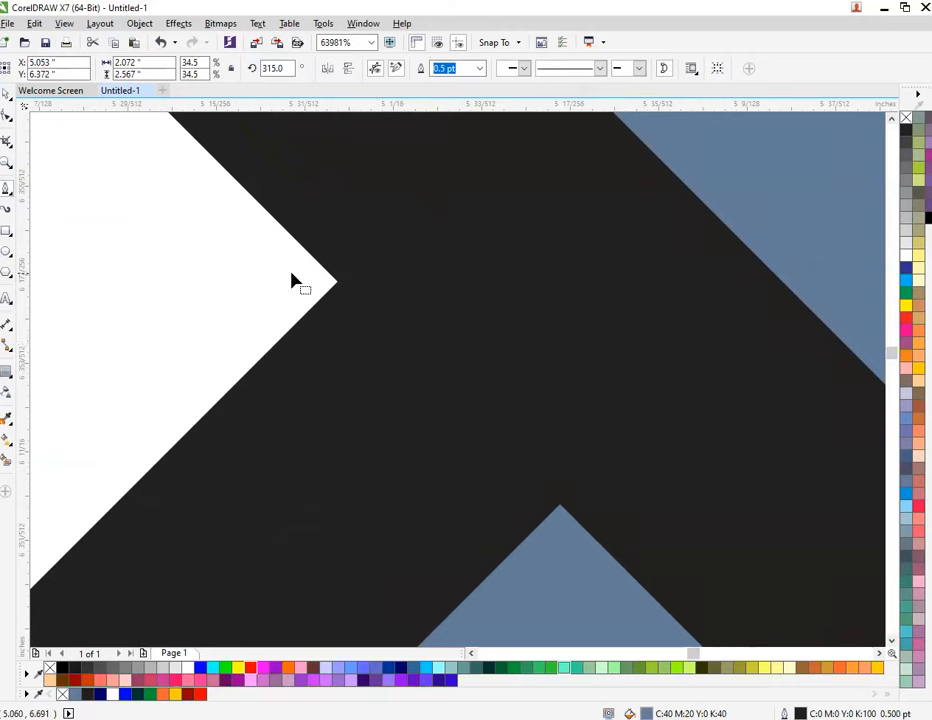
left_click(154, 290)
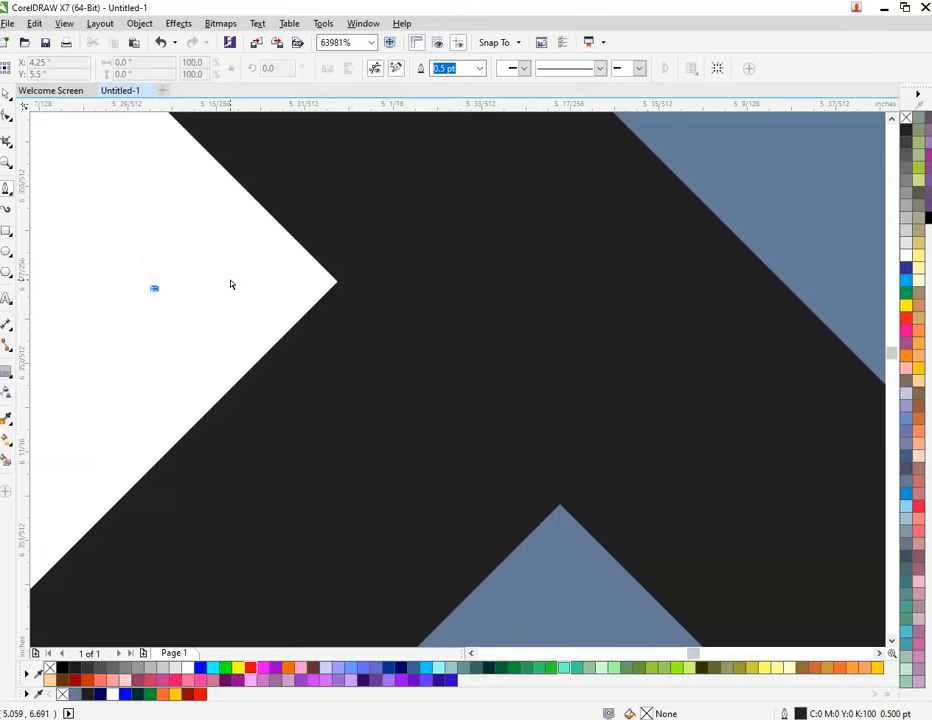
key("space")
key("space")
key("ctrl+z")
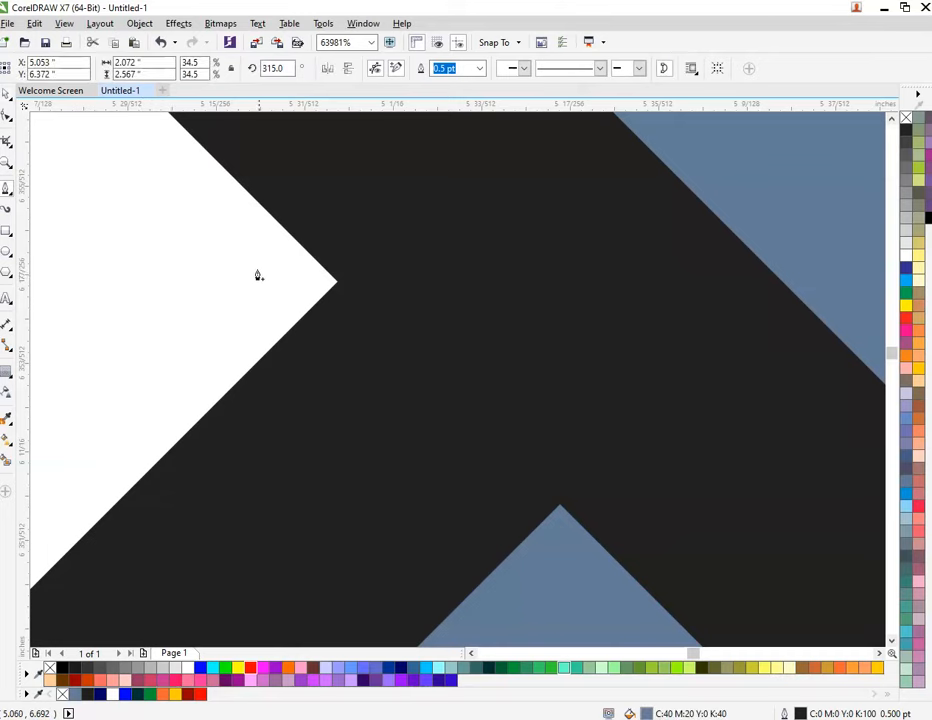
Draw a straight Pen segment across the front band, from the crossing's top corner to its left corner.
scroll(274, 303, "down", 2)
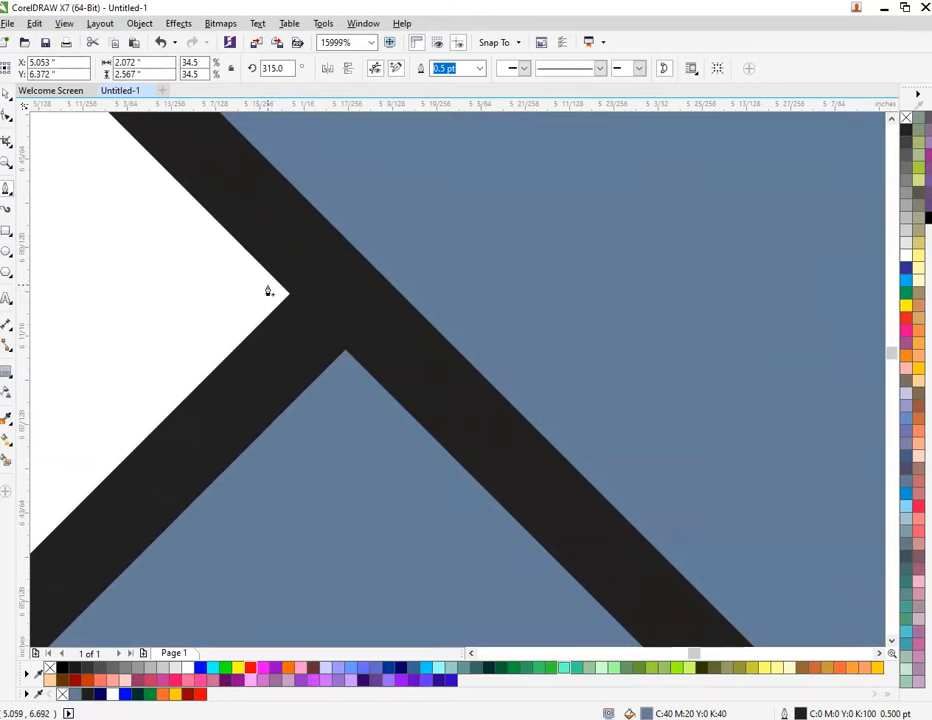
scroll(268, 291, "down", 6)
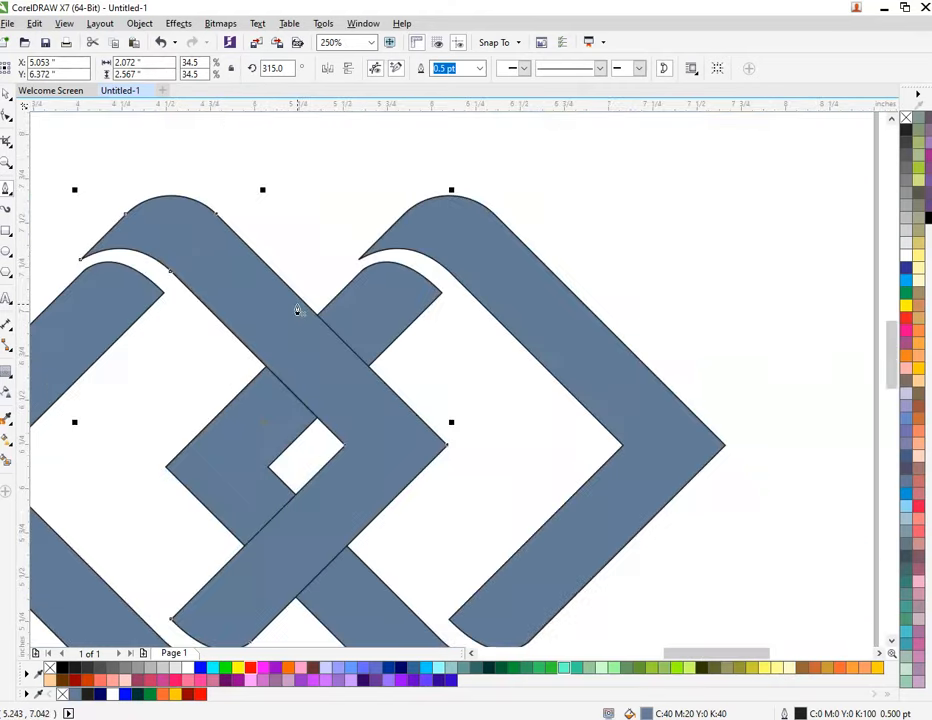
scroll(297, 310, "up", 2)
left_click_drag(377, 334, 317, 390)
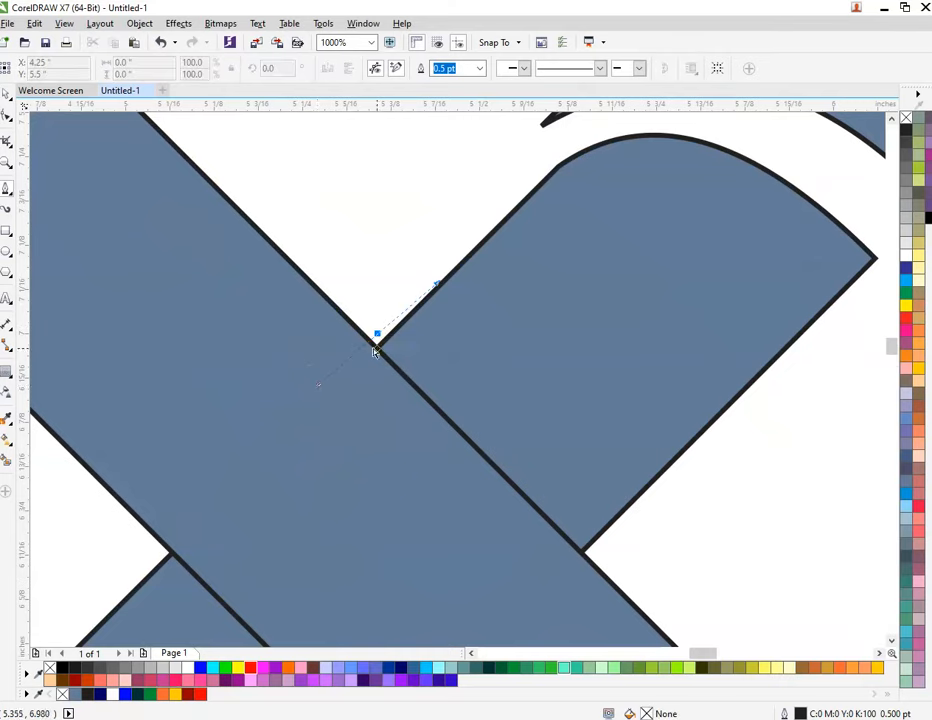
key("space")
key("space")
scroll(343, 366, "down", 1)
scroll(224, 481, "up", 2)
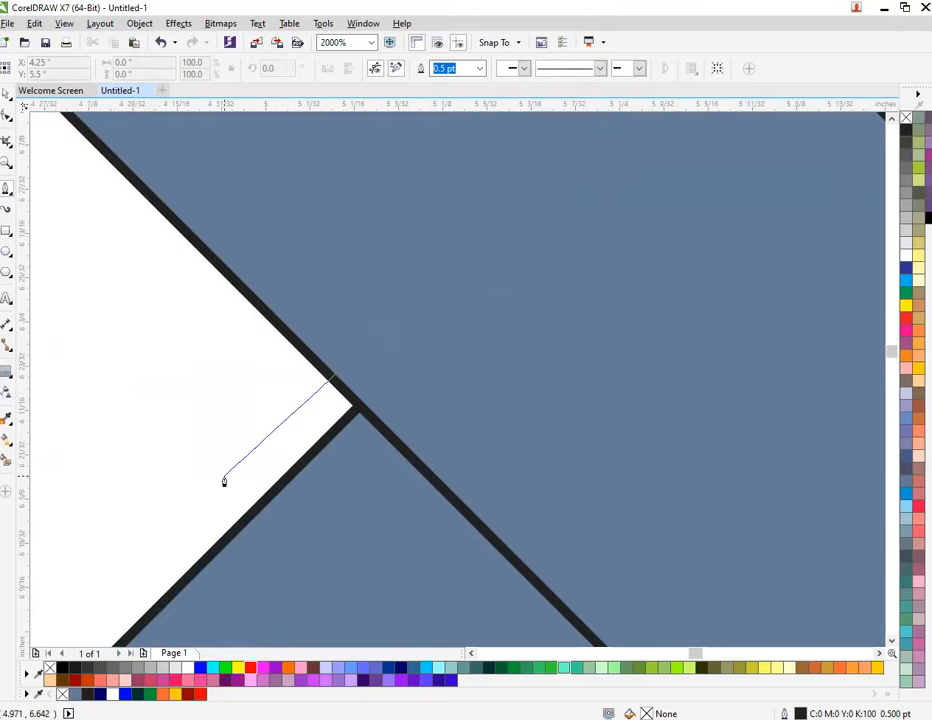
scroll(335, 425, "up", 3)
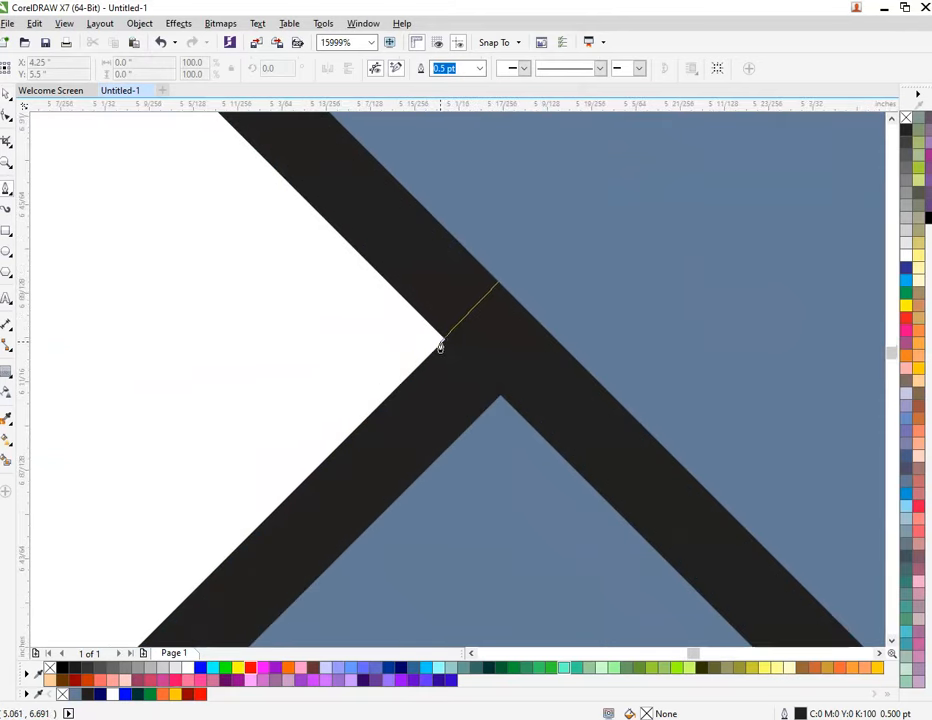
double_click(437, 348)
Extend the Pen path along the front band's inner edge to the crossing's bottom corner.
scroll(437, 346, "down", 3)
scroll(391, 352, "down", 2)
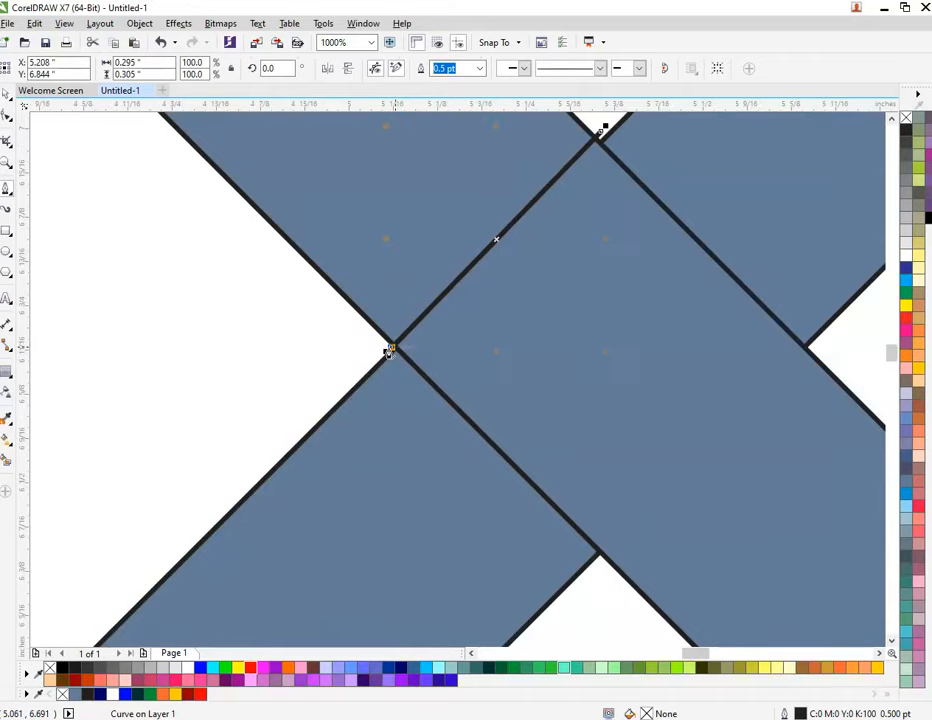
scroll(506, 462, "up", 3)
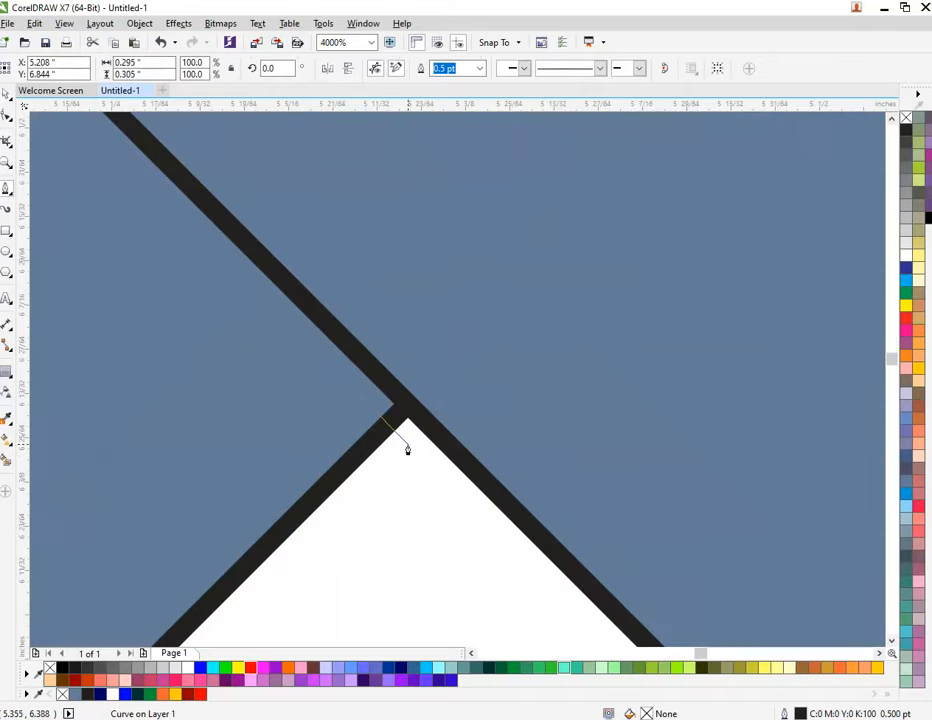
scroll(408, 443, "up", 3)
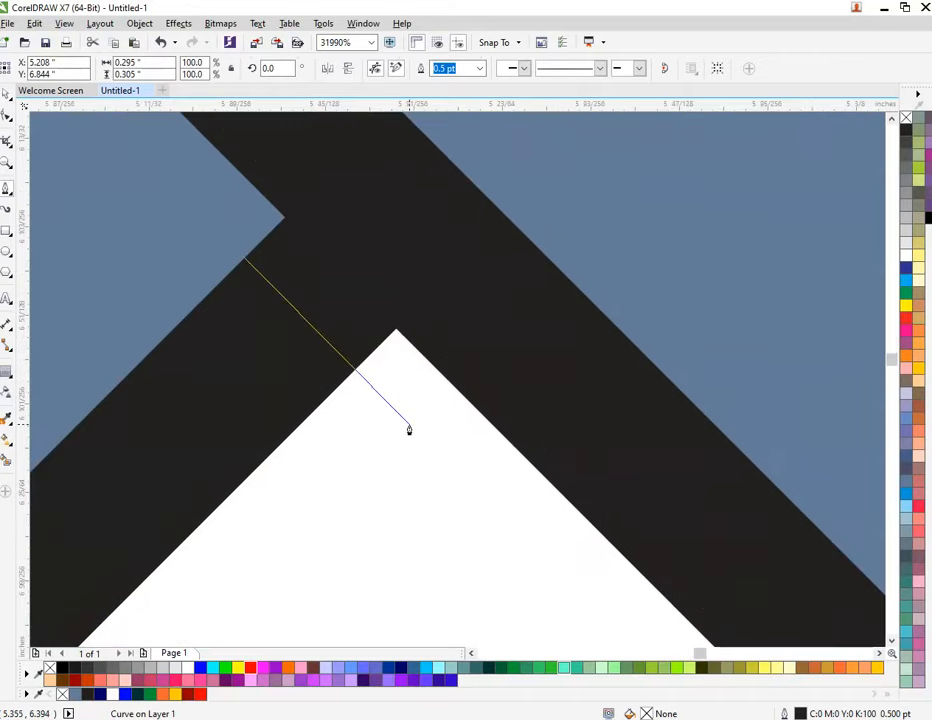
left_click(394, 340)
Continue the Pen path to the crossing's right corner and close it at the starting node.
scroll(340, 448, "down", 3)
scroll(340, 448, "down", 3)
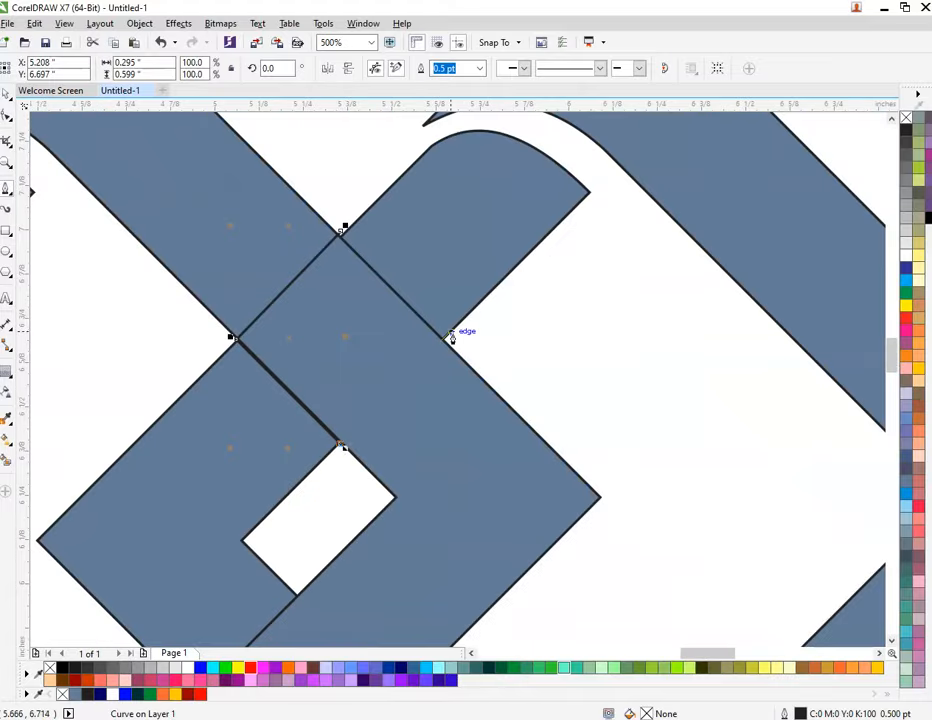
scroll(424, 366, "up", 3)
scroll(343, 405, "up", 4)
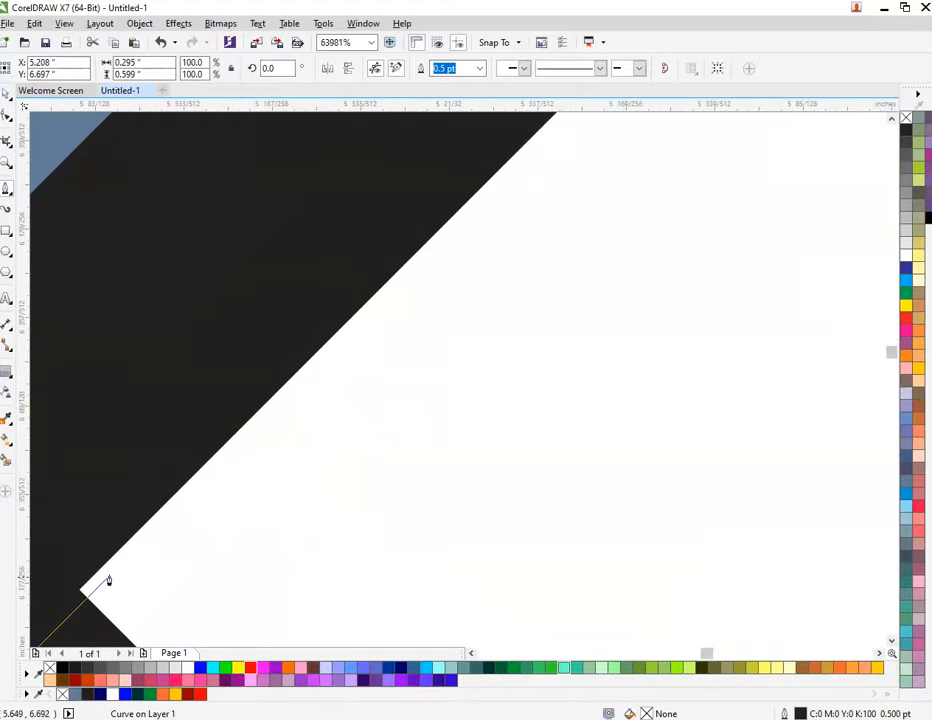
left_click(100, 592)
scroll(280, 552, "down", 7)
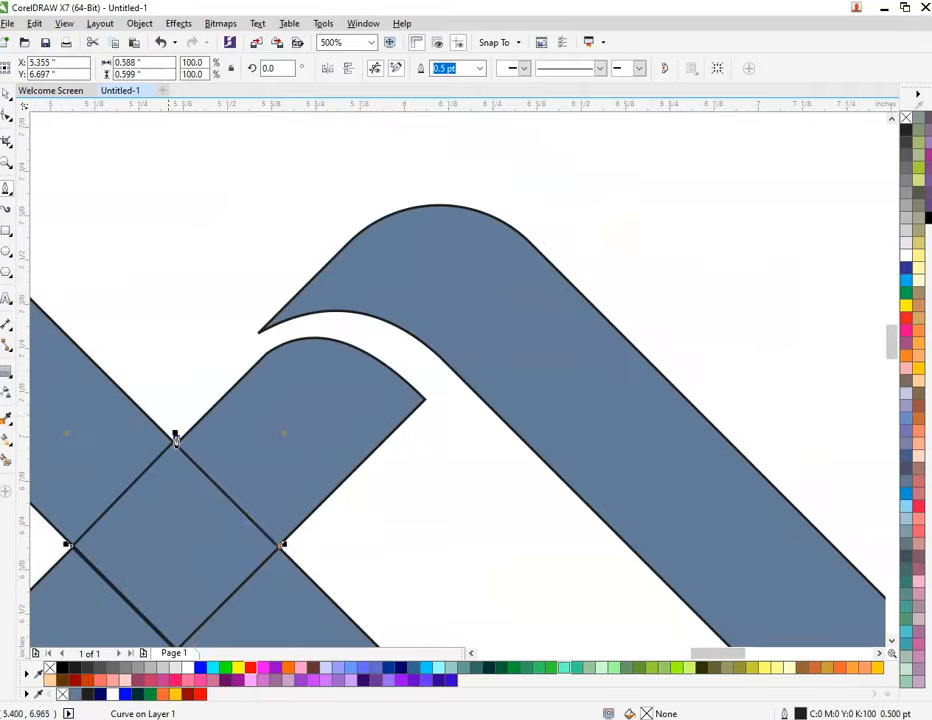
scroll(177, 442, "up", 4)
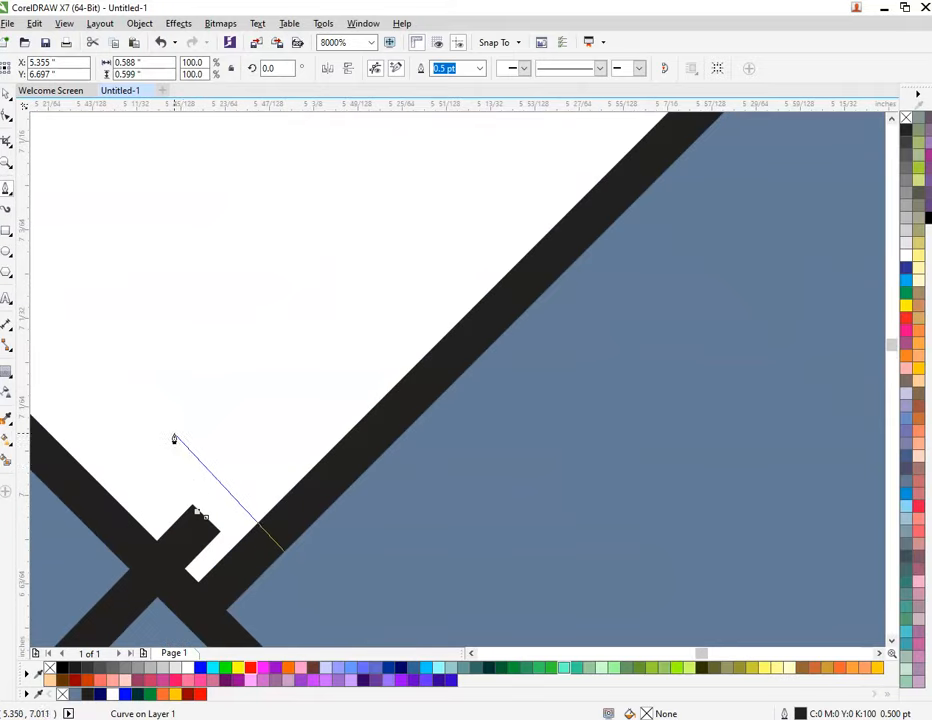
left_click(205, 521)
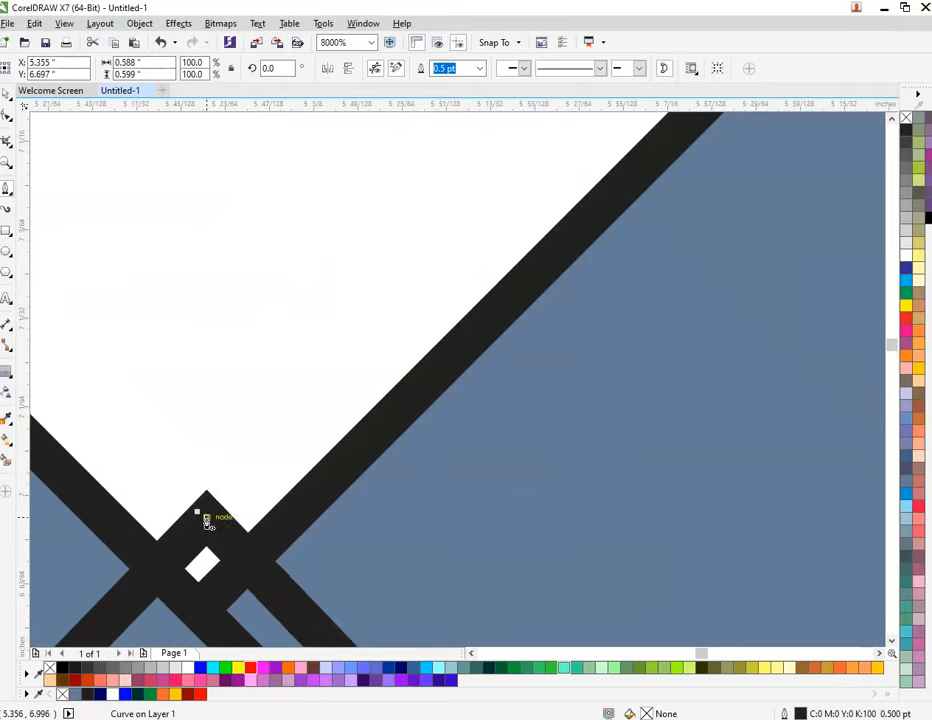
Move the closed path's top node with the Shape tool onto the corner where the two bands cross.
left_click(6, 118)
left_click_drag(207, 526, 204, 572)
scroll(249, 481, "down", 5)
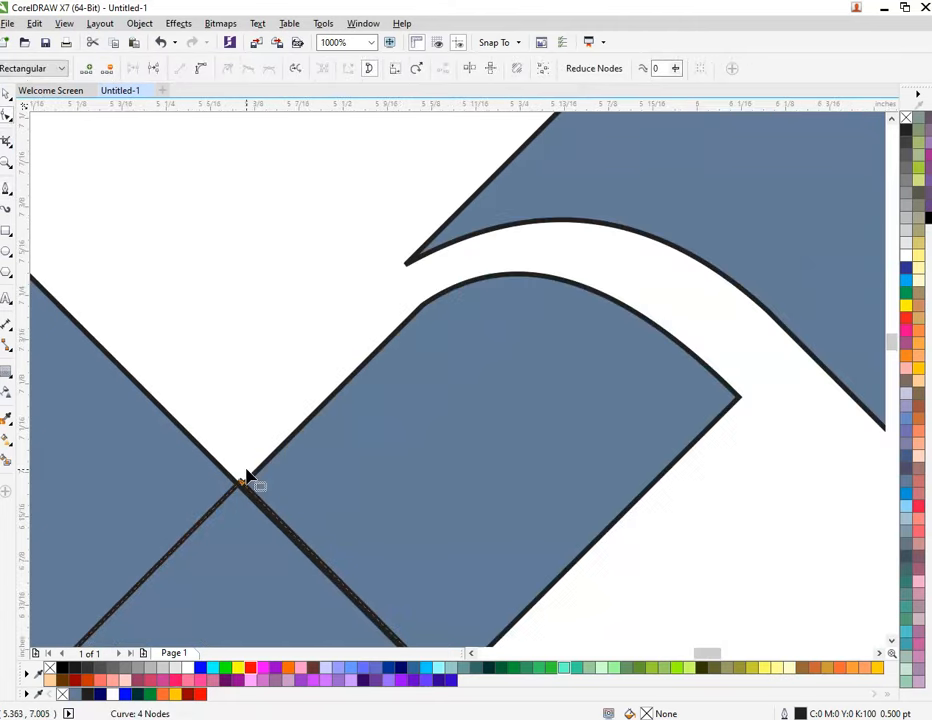
key("space")
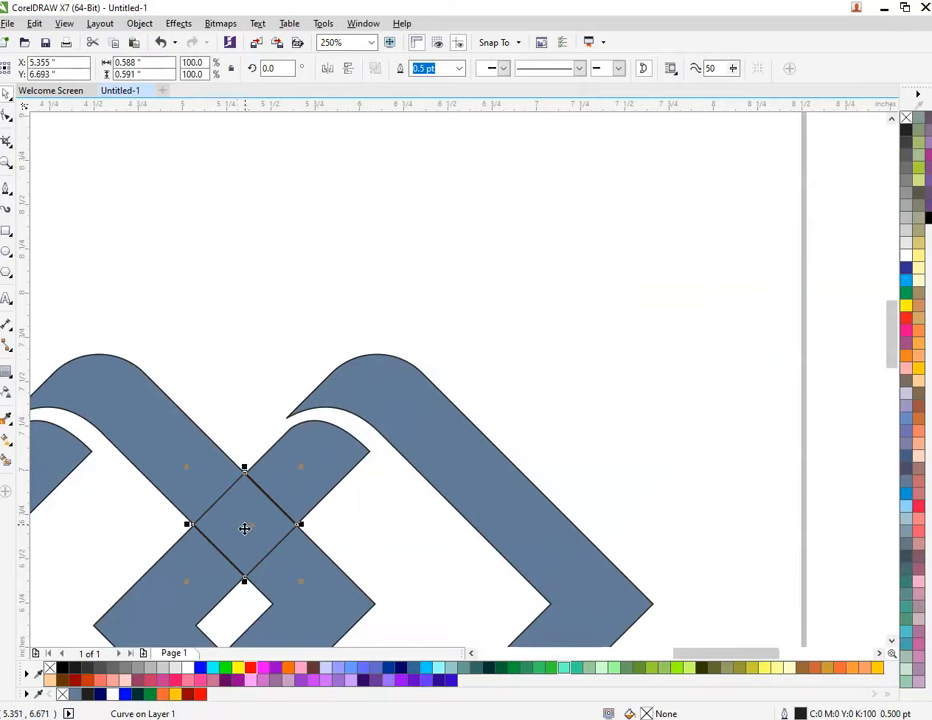
Trim the front band of the left diamond with the small four-sided path over the crossing.
left_click(202, 353)
left_click(241, 513)
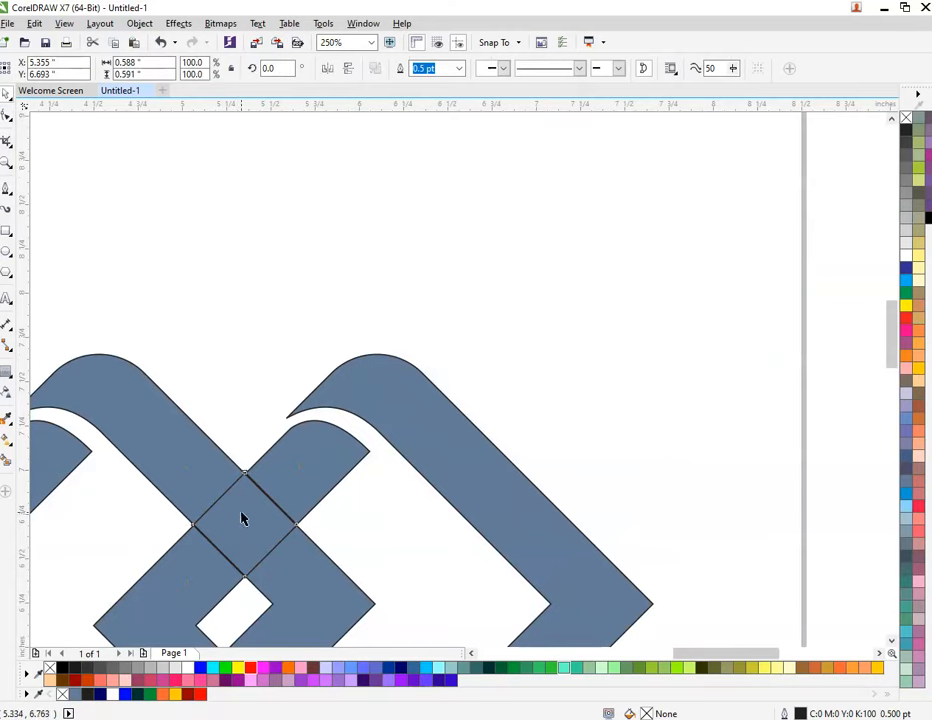
left_click(184, 461, "shift")
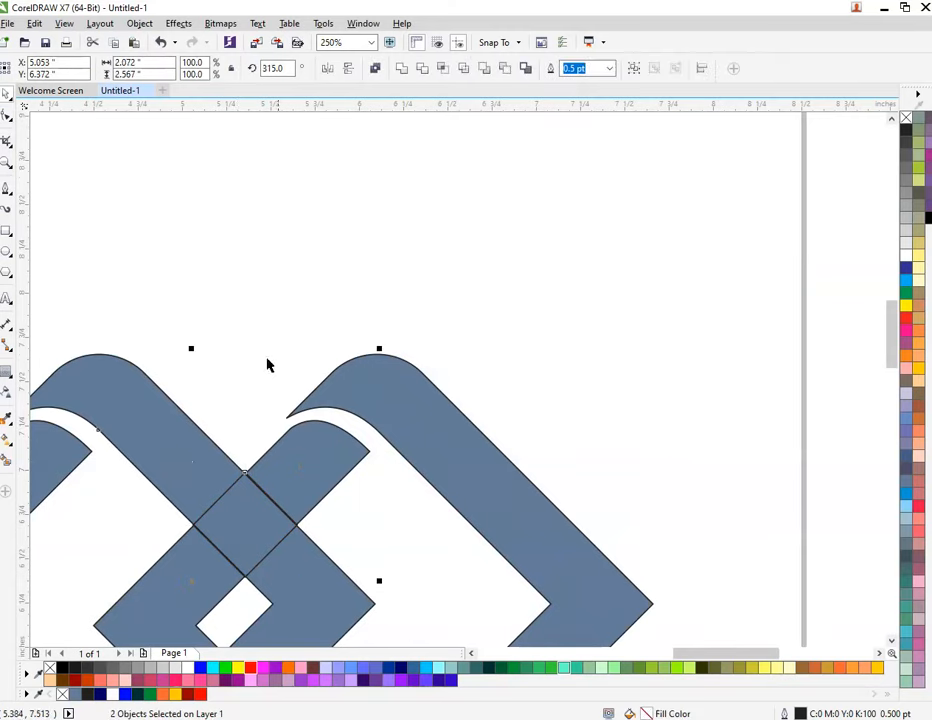
left_click(420, 77)
Move the small four-sided cutting path up off the crossing, to about X 5.69, Y 7.58 inches.
left_click(250, 493)
left_click(208, 522)
left_click_drag(208, 522, 263, 368)
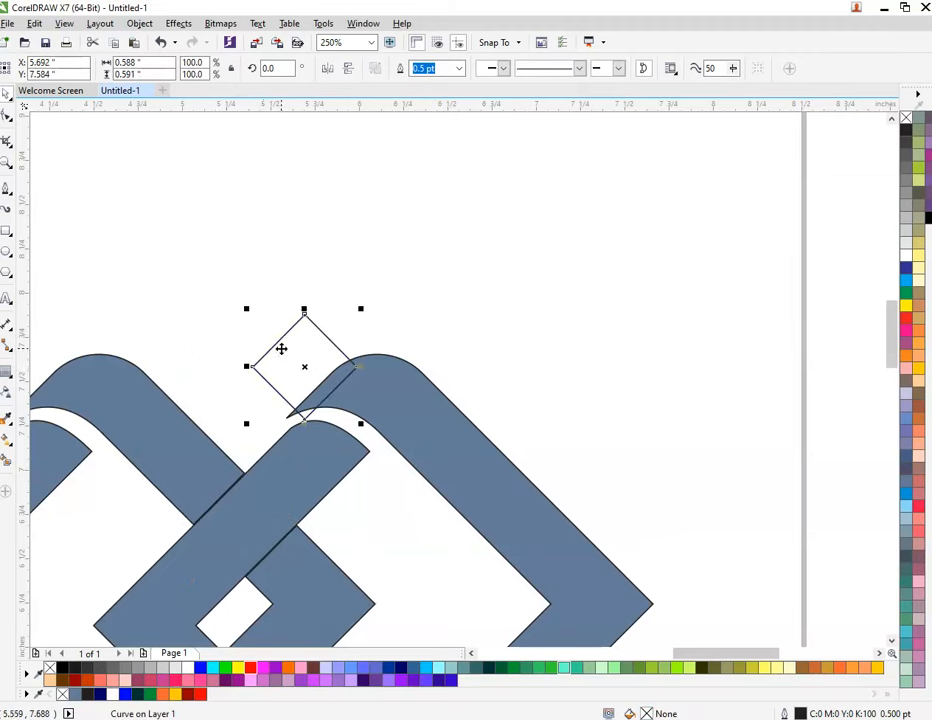
Delete the small four-sided cutting path above the crossing.
right_click(281, 348)
left_click(376, 504)
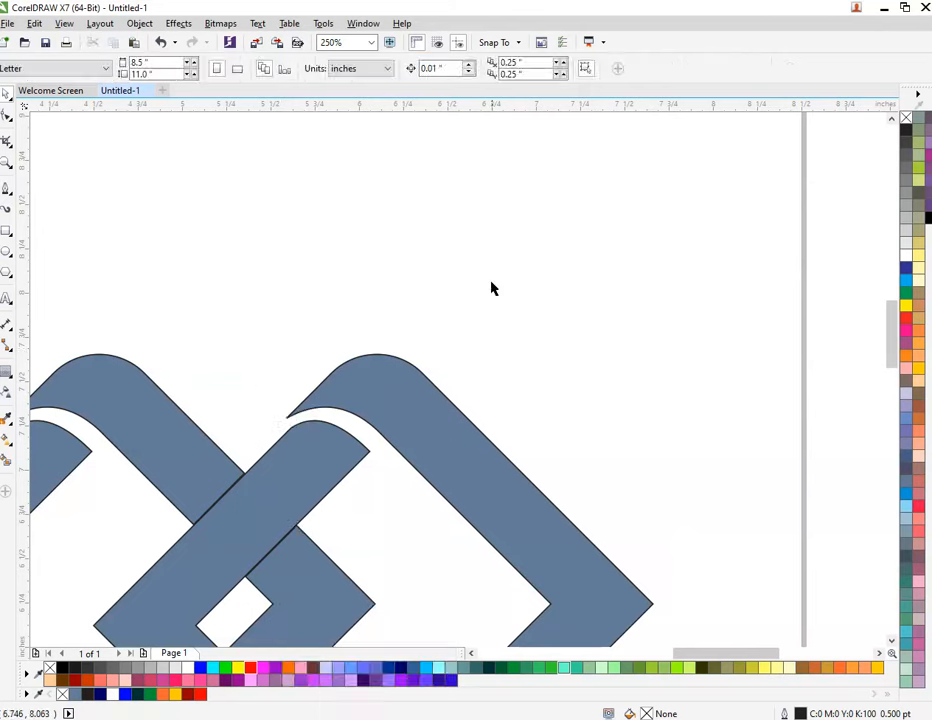
Try moving the trimmed bands upward to check the cut at the crossing, and undo each move.
scroll(310, 416, "down", 3)
scroll(316, 358, "up", 3)
left_click_drag(310, 378, 309, 294)
key("ctrl+z")
left_click_drag(427, 403, 437, 330)
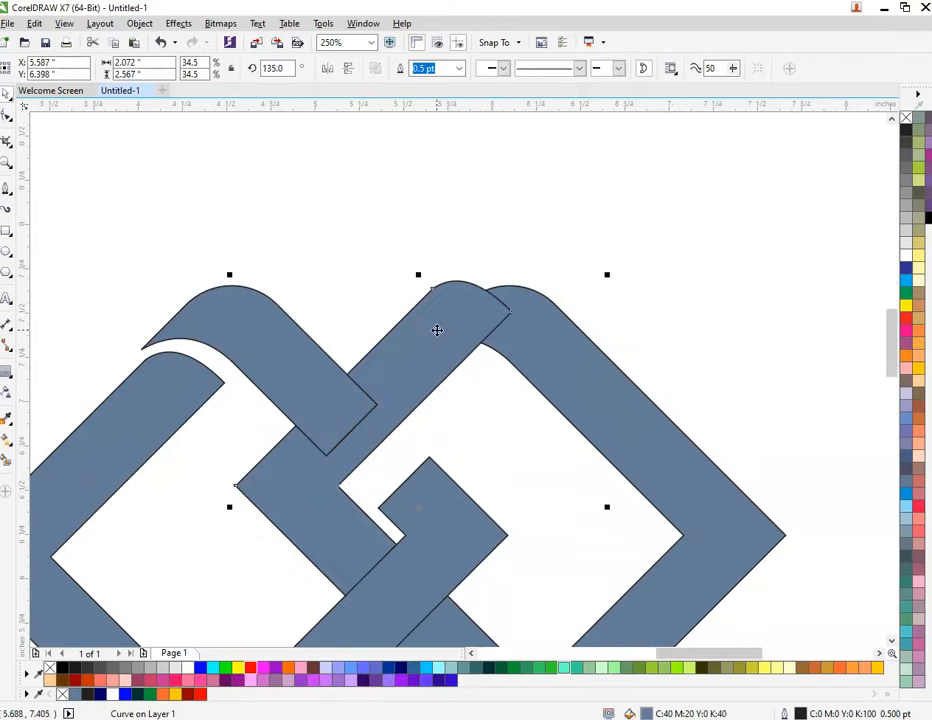
key("ctrl+z")
scroll(437, 331, "down", 1)
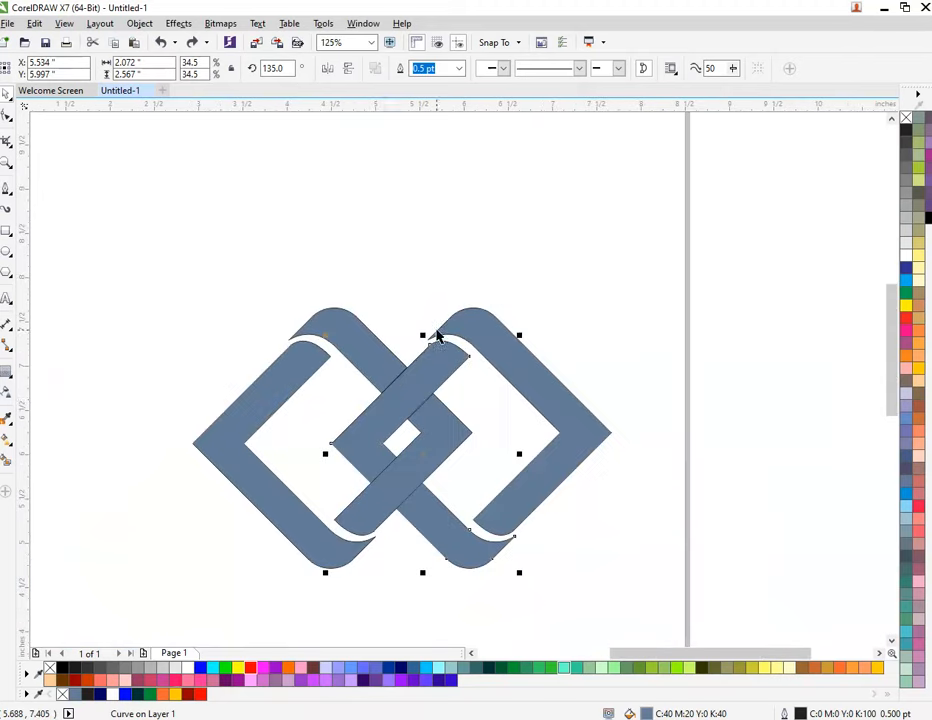
Fill the right diamond's outer band with a top-to-bottom linear gradient from dark navy to bright blue using Interactive Fill.
left_click(131, 291)
left_click(6, 440)
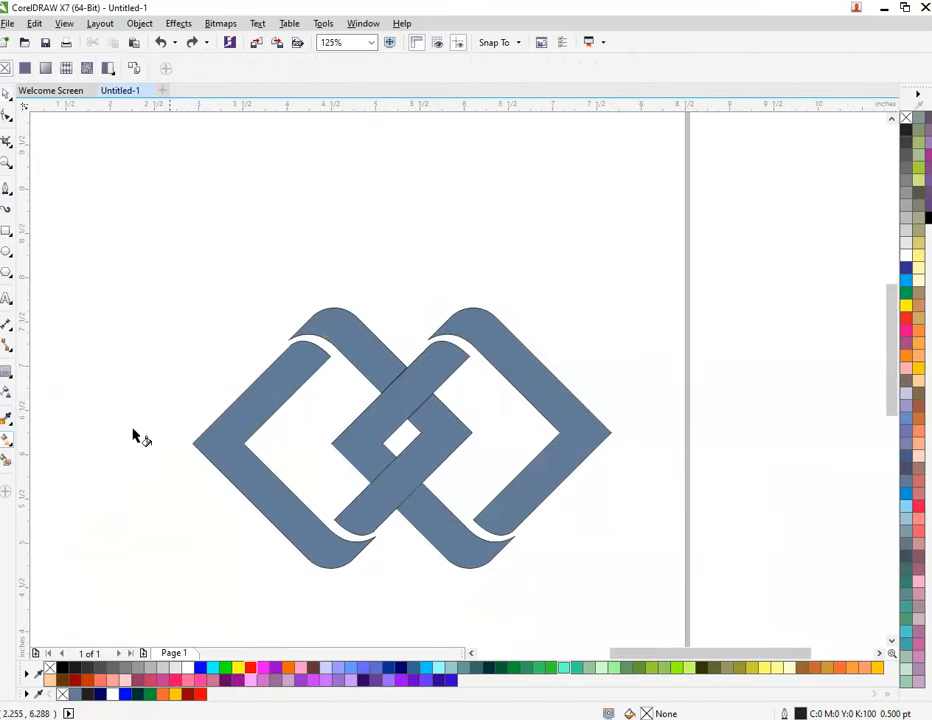
left_click(464, 340)
left_click_drag(480, 325, 507, 520)
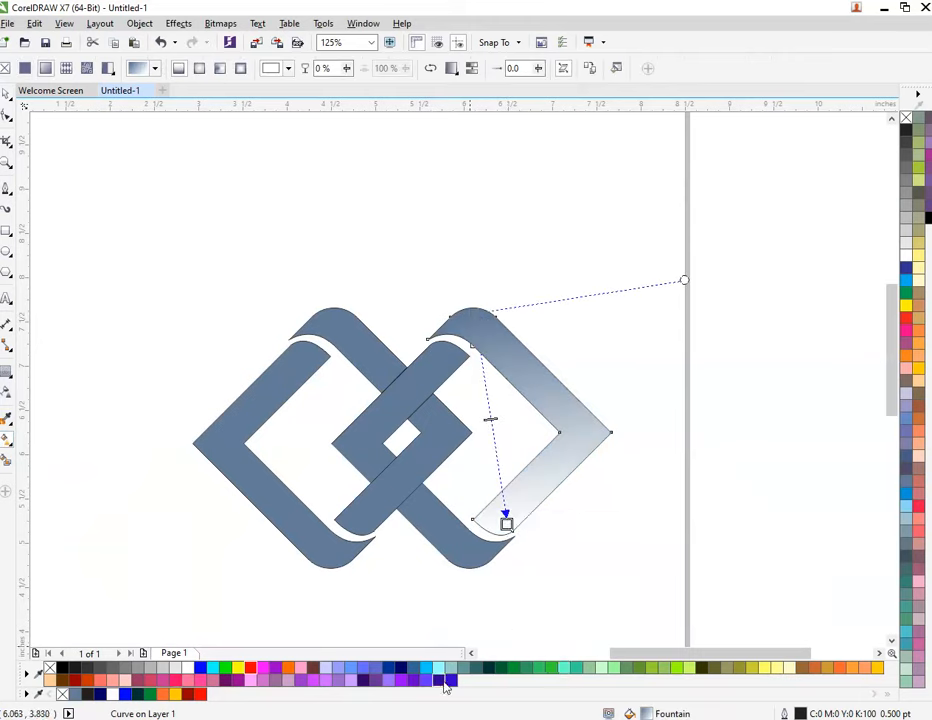
left_click(199, 668)
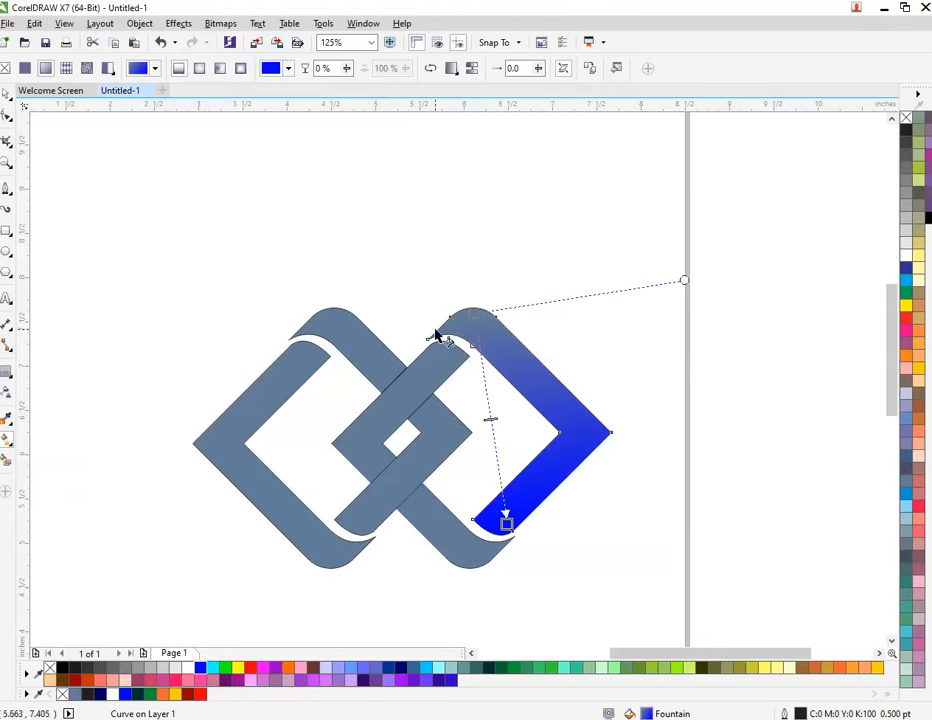
left_click(473, 310)
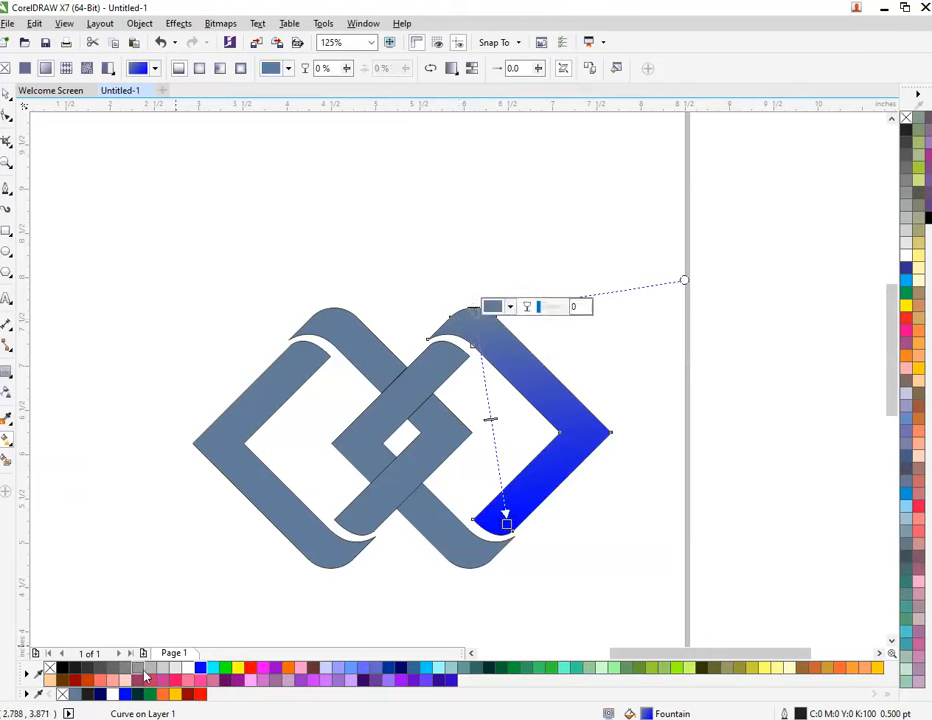
left_click(100, 694)
Fill the right diamond's inner band with a top-to-bottom linear gradient from very dark green to medium green.
left_click(437, 354)
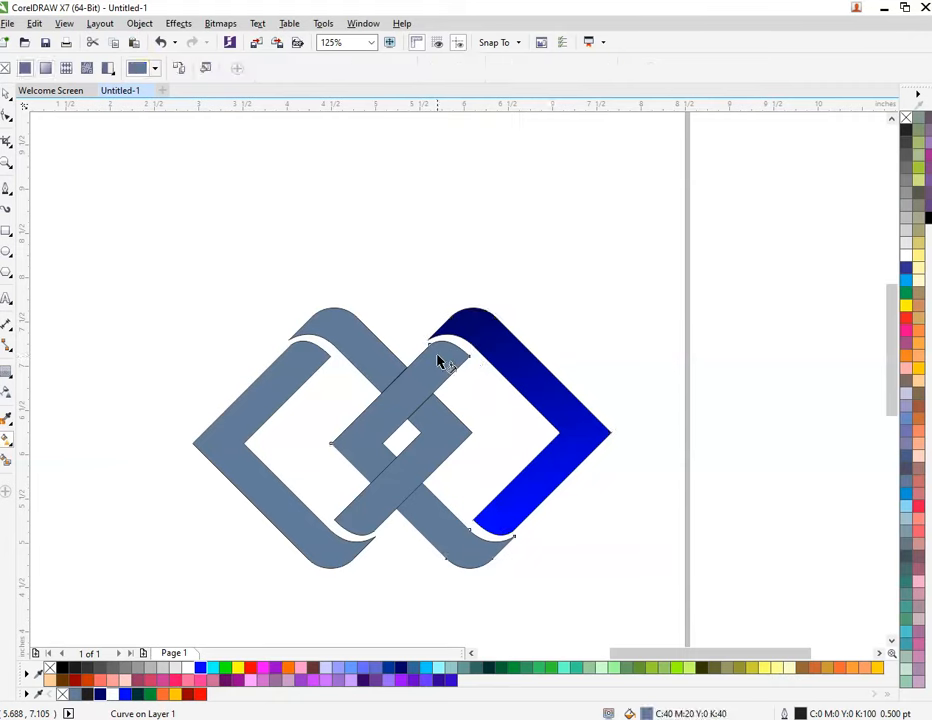
left_click_drag(439, 350, 473, 558)
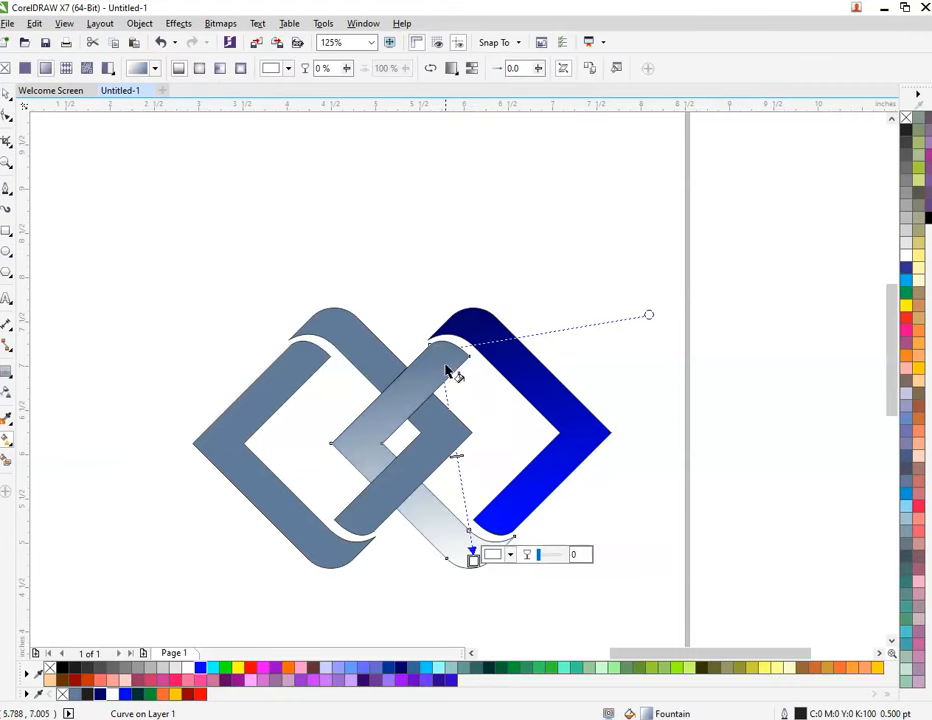
left_click(442, 350)
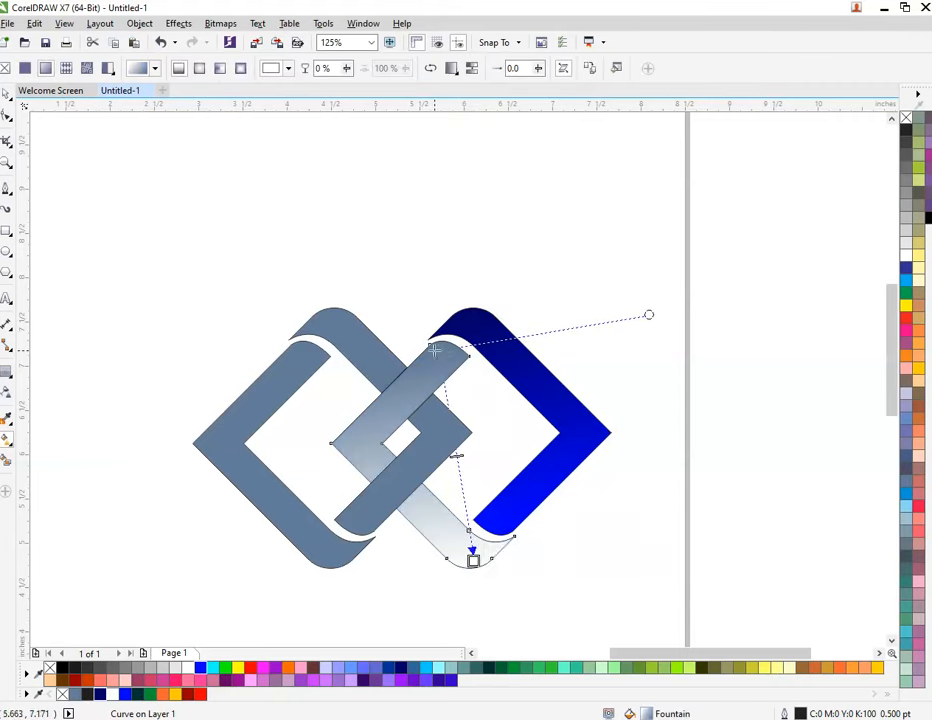
left_click(433, 349)
left_click(491, 668)
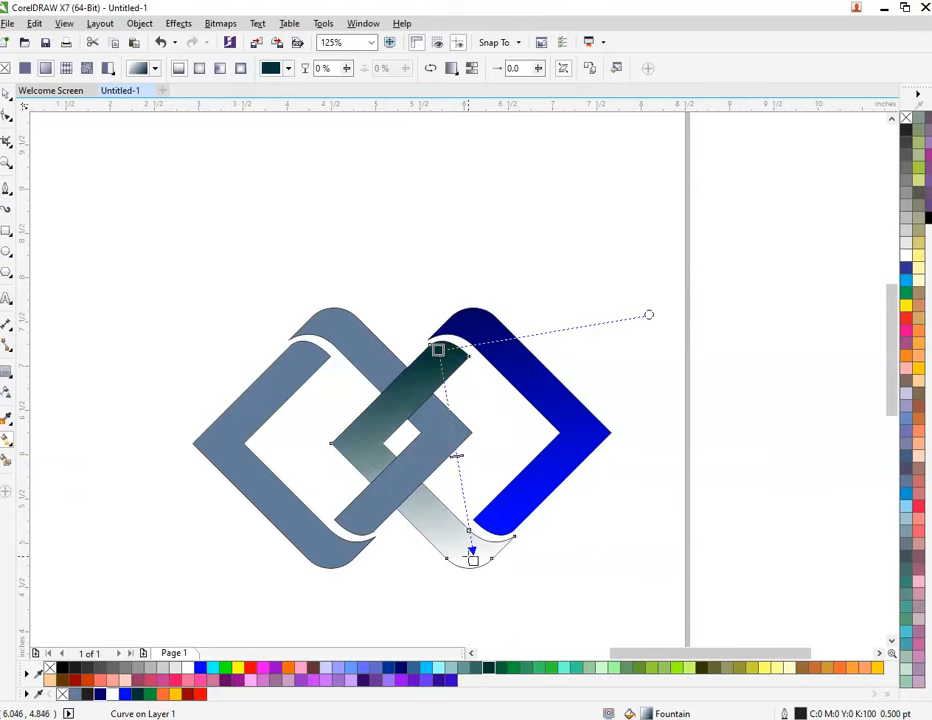
left_click(473, 560)
left_click(491, 668)
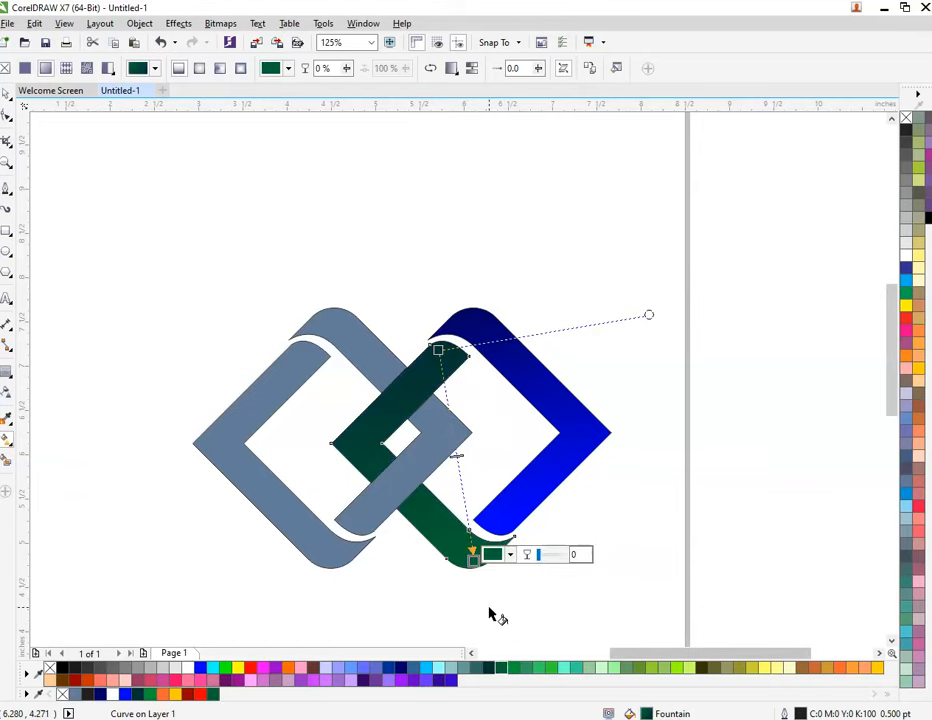
left_click(473, 560)
left_click(514, 667)
Fill the left diamond's band that weaves through the crossing with a top-to-bottom linear gradient from orange to golden yellow.
left_click(373, 519)
left_click_drag(333, 320, 367, 520)
left_click(330, 321)
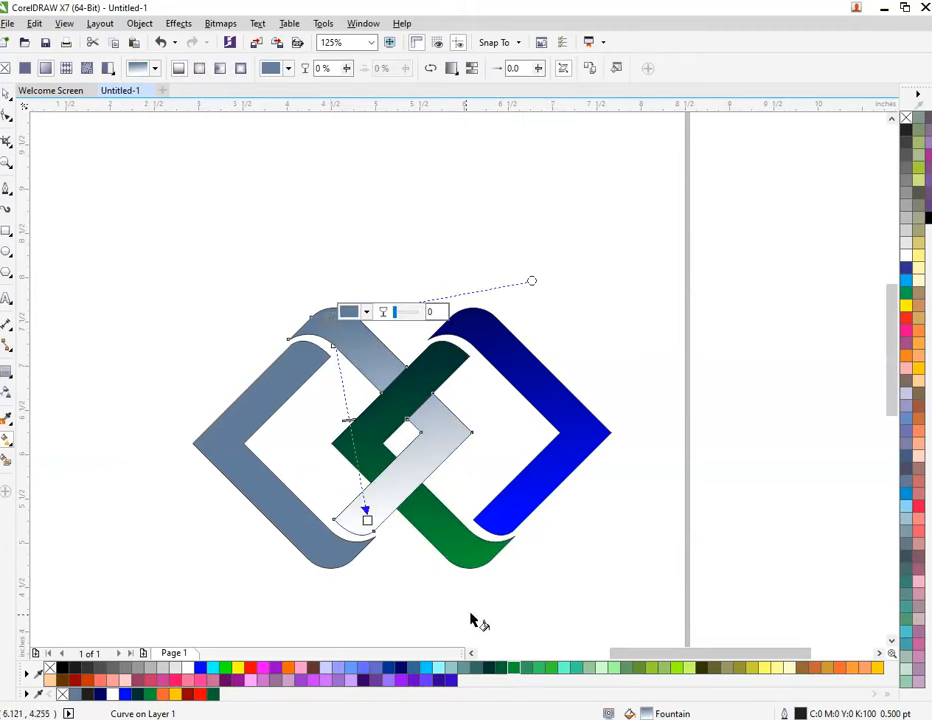
left_click(843, 667)
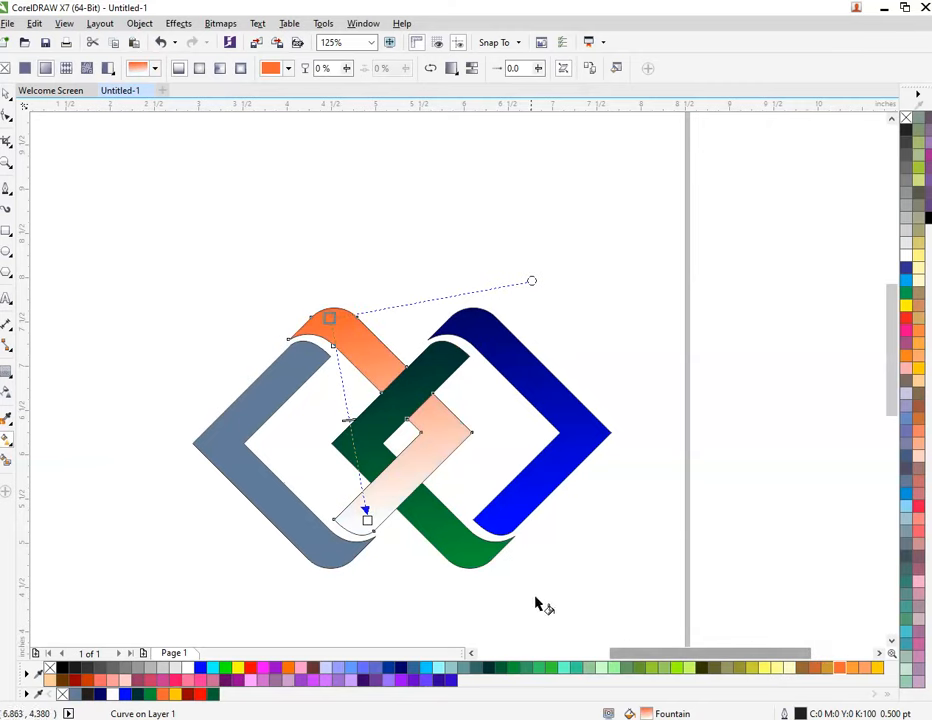
left_click(367, 519)
left_click(878, 667)
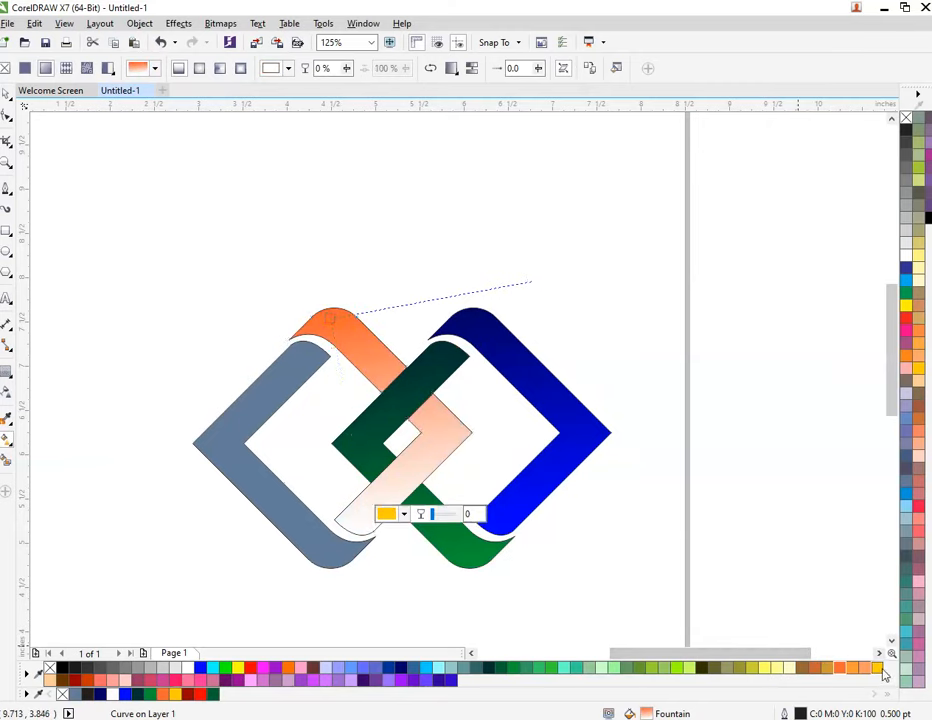
Fill the left diamond's outer band with a top-to-bottom linear gradient from dark red to bright red, and deselect it.
left_click(250, 422)
left_click_drag(310, 352, 326, 552)
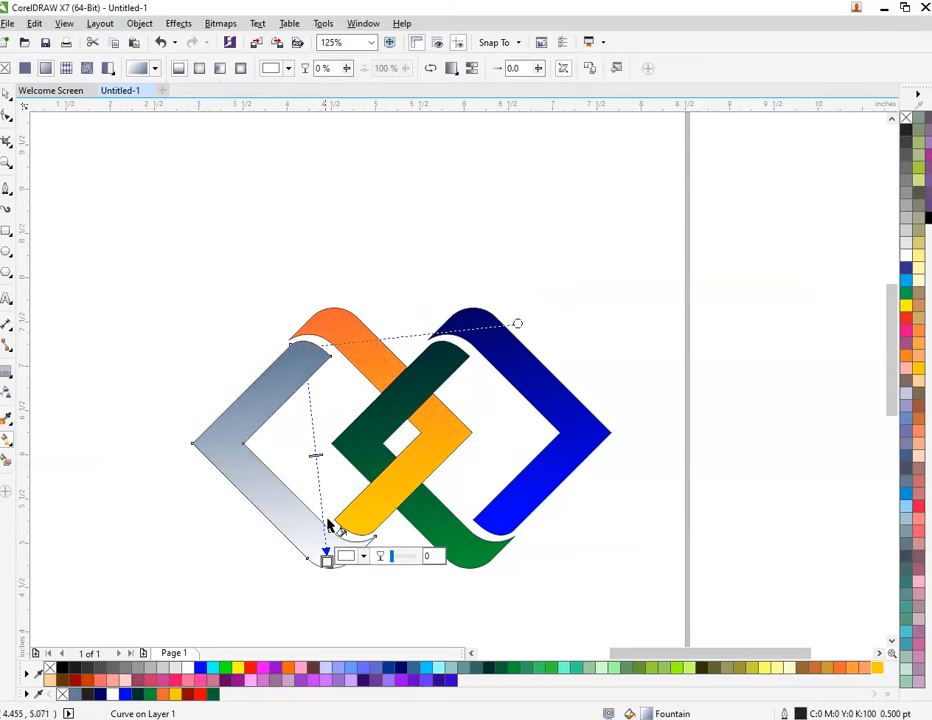
left_click(292, 344)
left_click(75, 681)
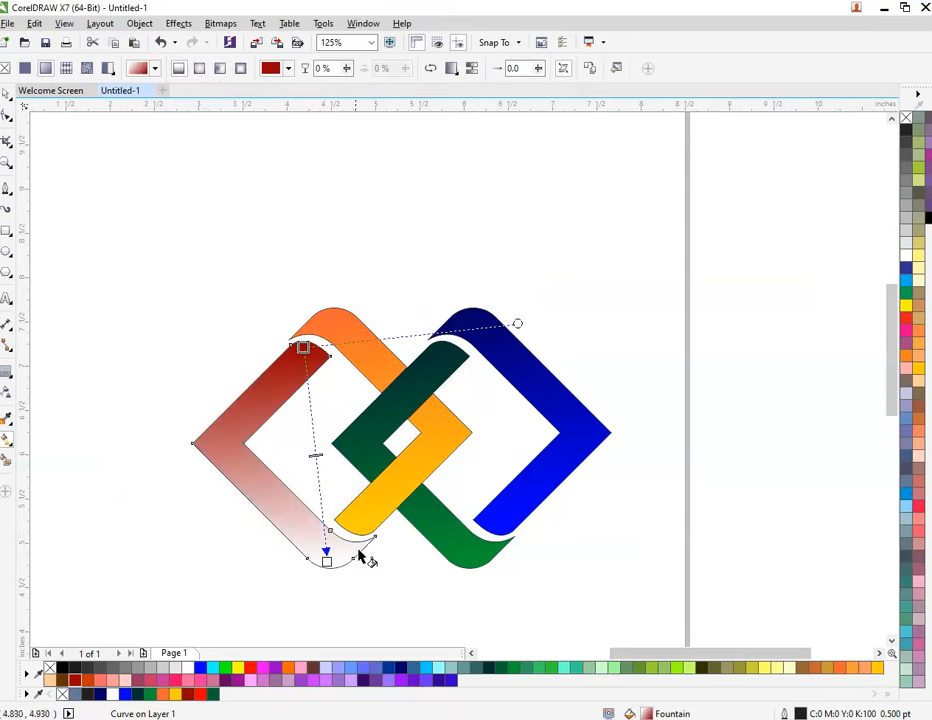
left_click(326, 561)
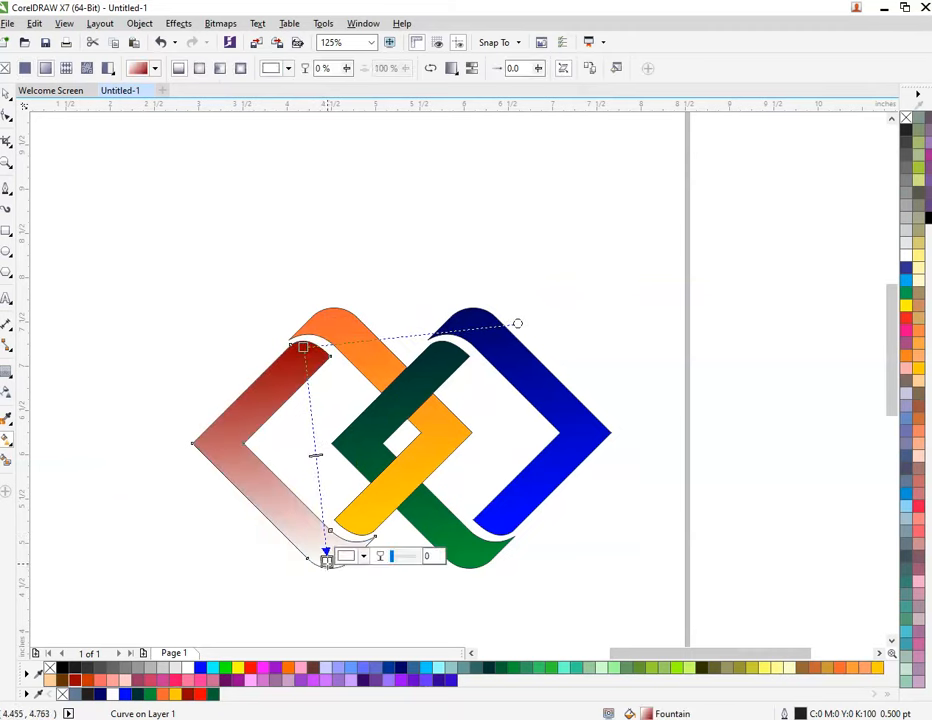
left_click(250, 670)
key("space")
left_click(153, 246)
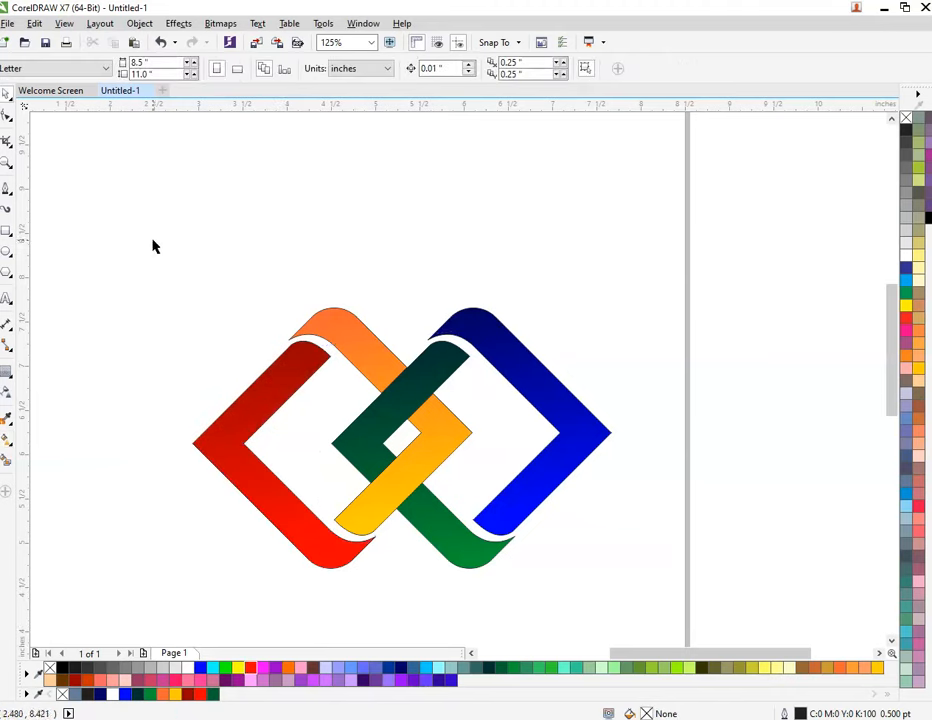
Nudge the red and green bands together up and right to X 4.789, Y 6.037 inches, narrowing the gaps at their rounded ends.
scroll(287, 406, "up", 2)
left_click(285, 407)
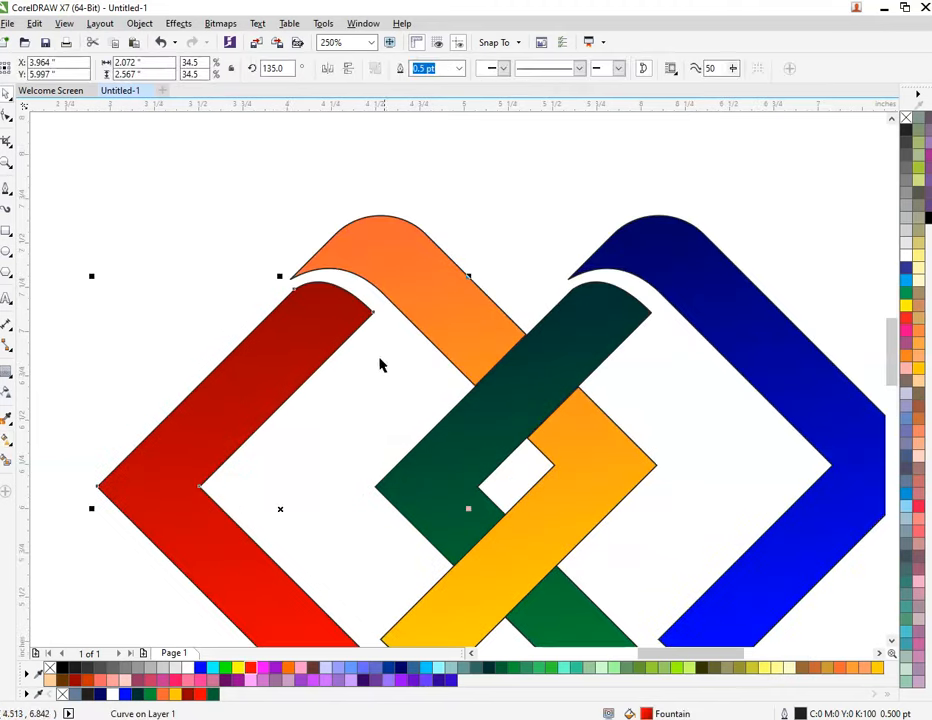
left_click(579, 321, "shift")
key("Up")
key("Up")
key("Right")
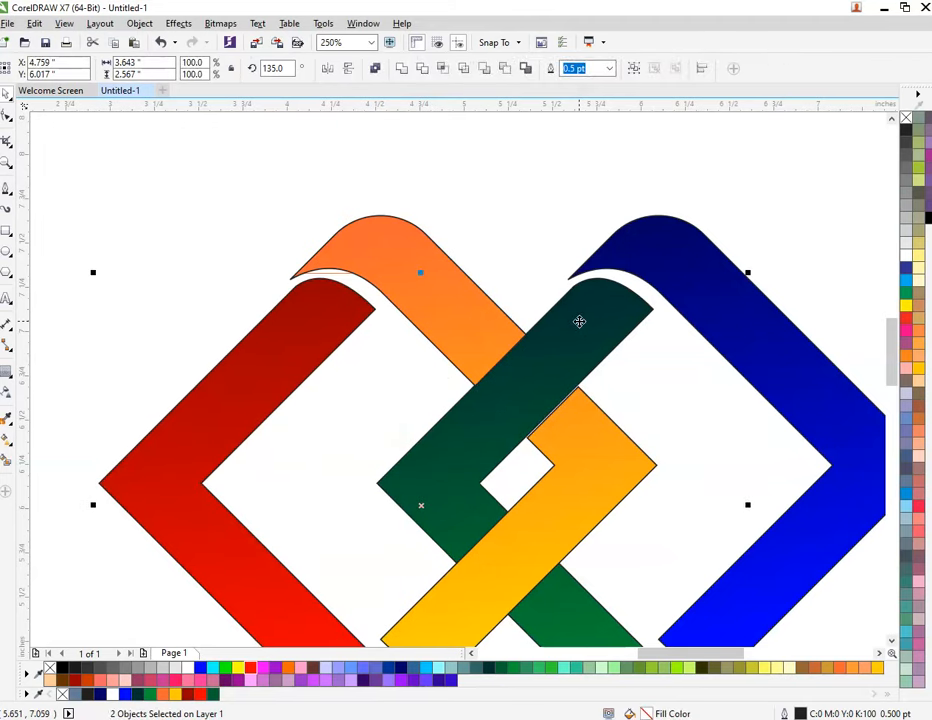
key("Up")
key("Up")
key("Right")
key("Up")
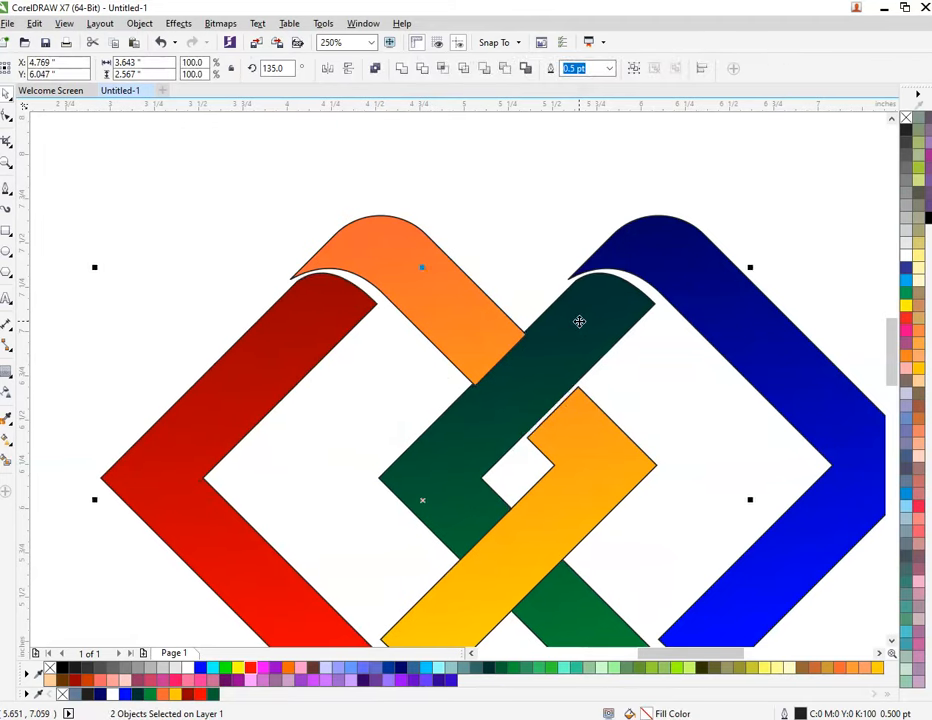
key("Right")
key("Right")
key("Down")
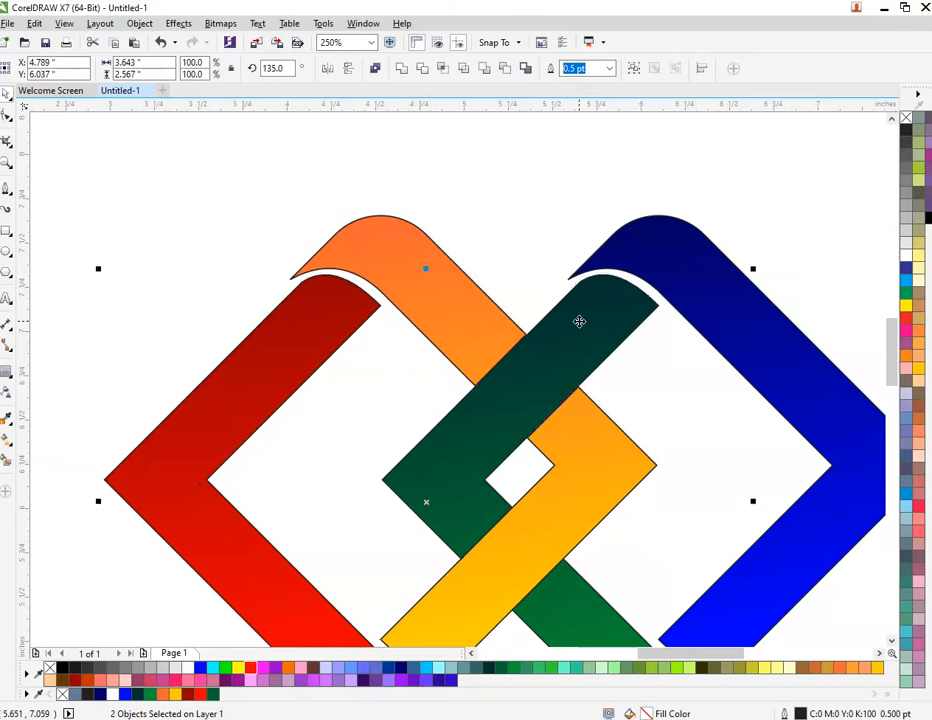
scroll(416, 330, "down", 1)
left_click(245, 250)
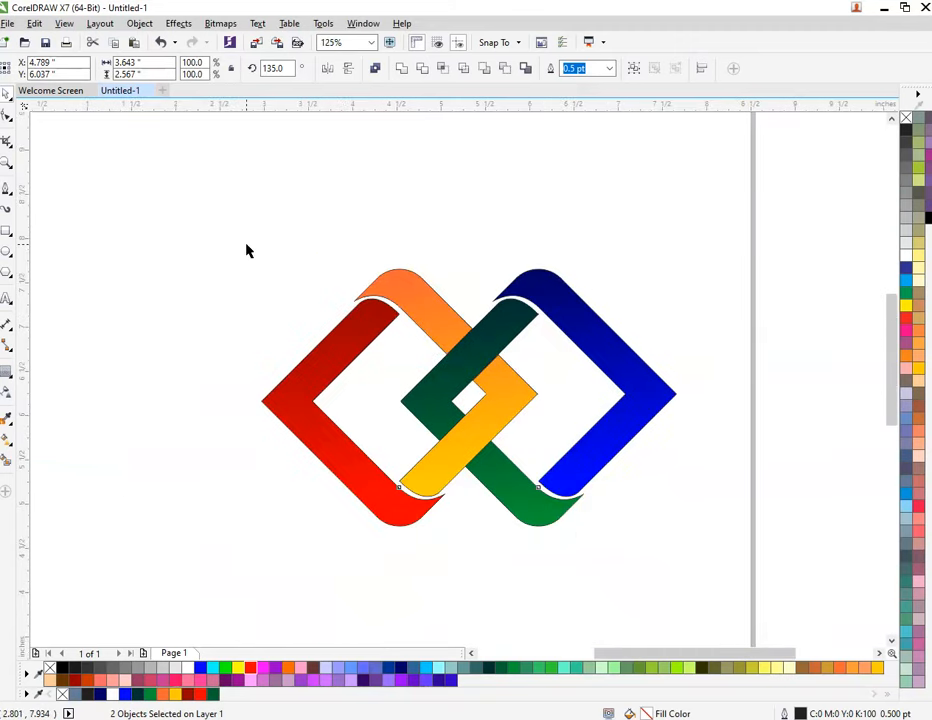
Remove the outline from all four bands by setting the outline width to None.
key("ctrl+a")
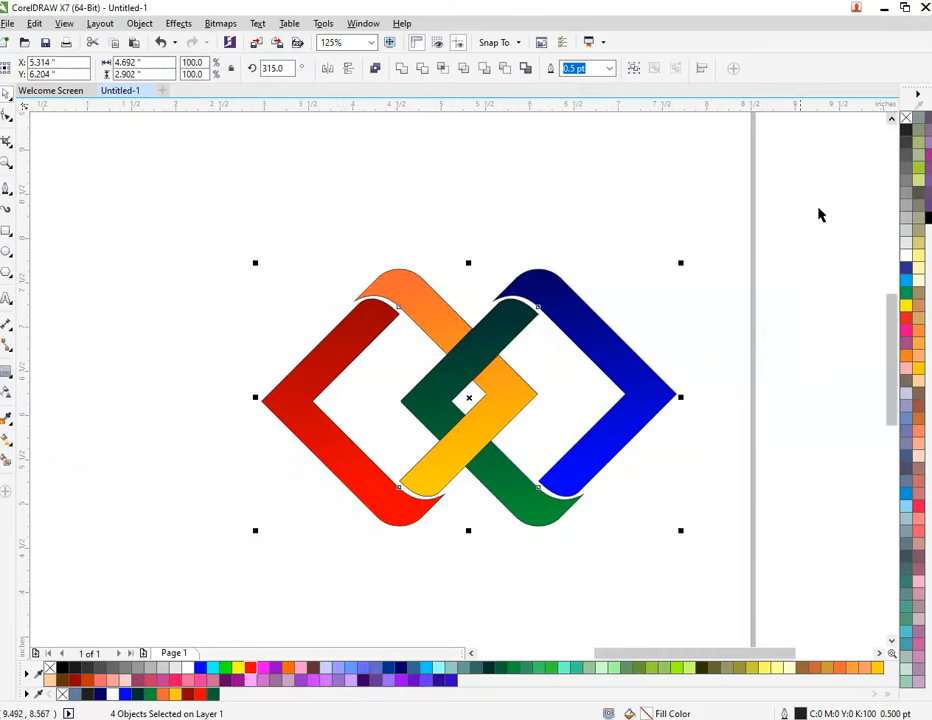
double_click(800, 713)
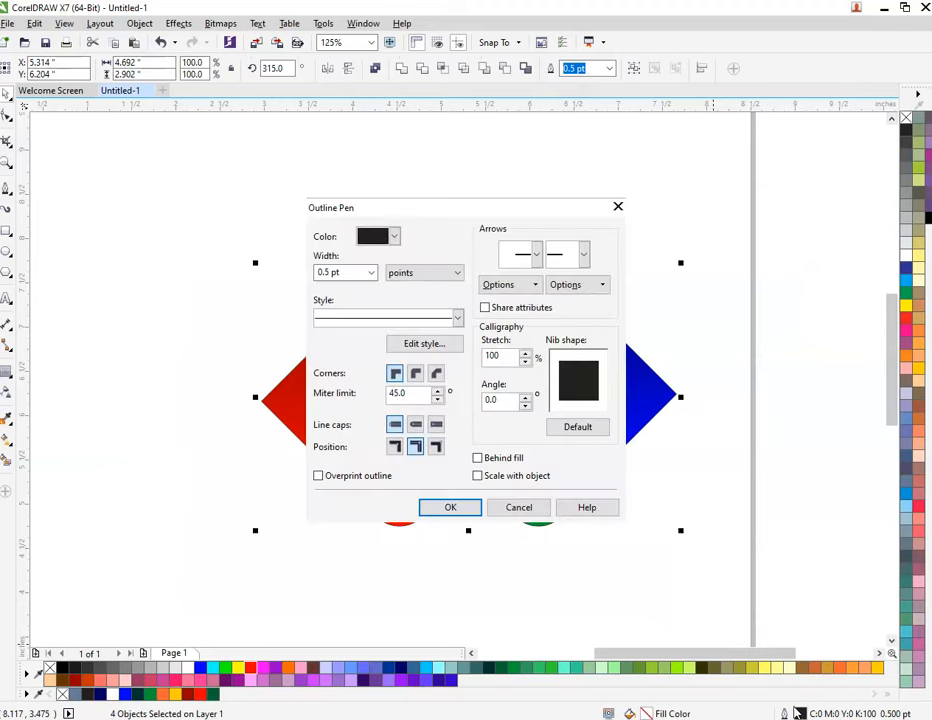
left_click(368, 272)
left_click(330, 290)
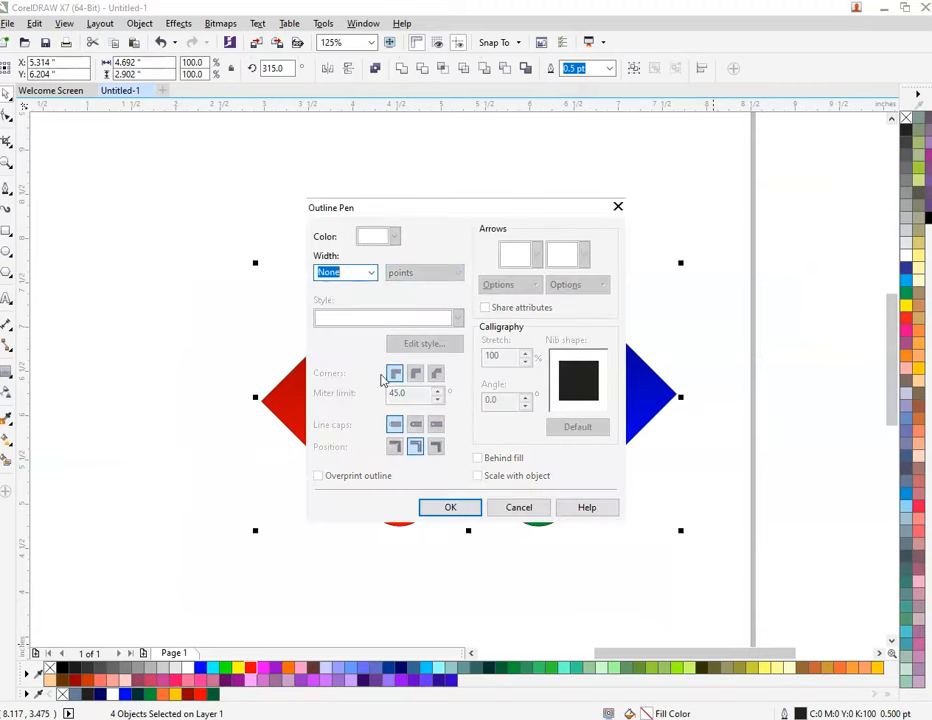
left_click(457, 509)
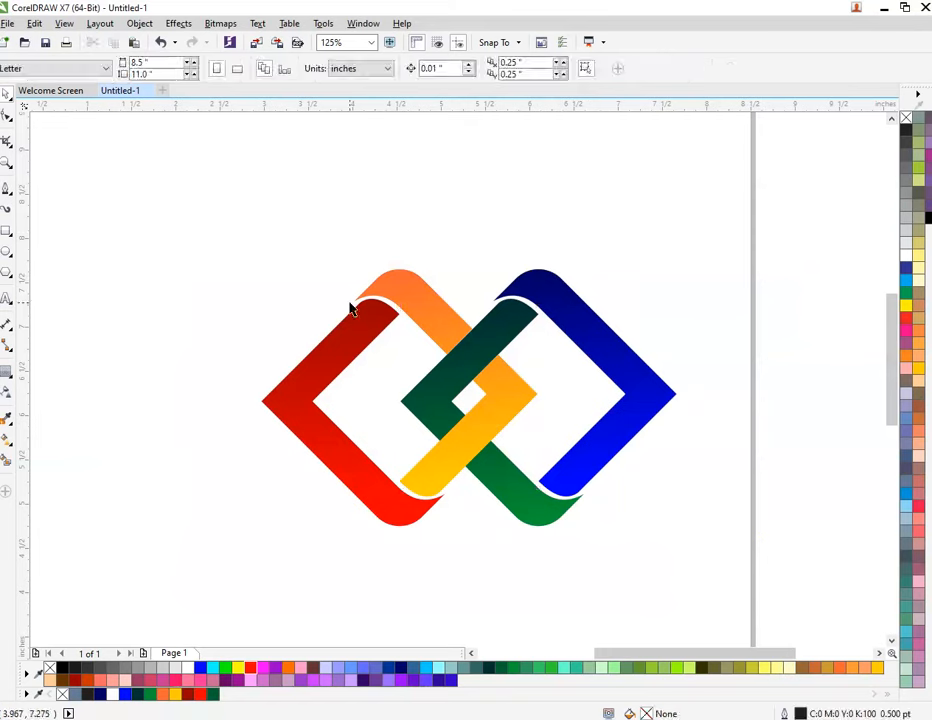
Group the four bands of the logo into one object.
scroll(350, 307, "down", 3)
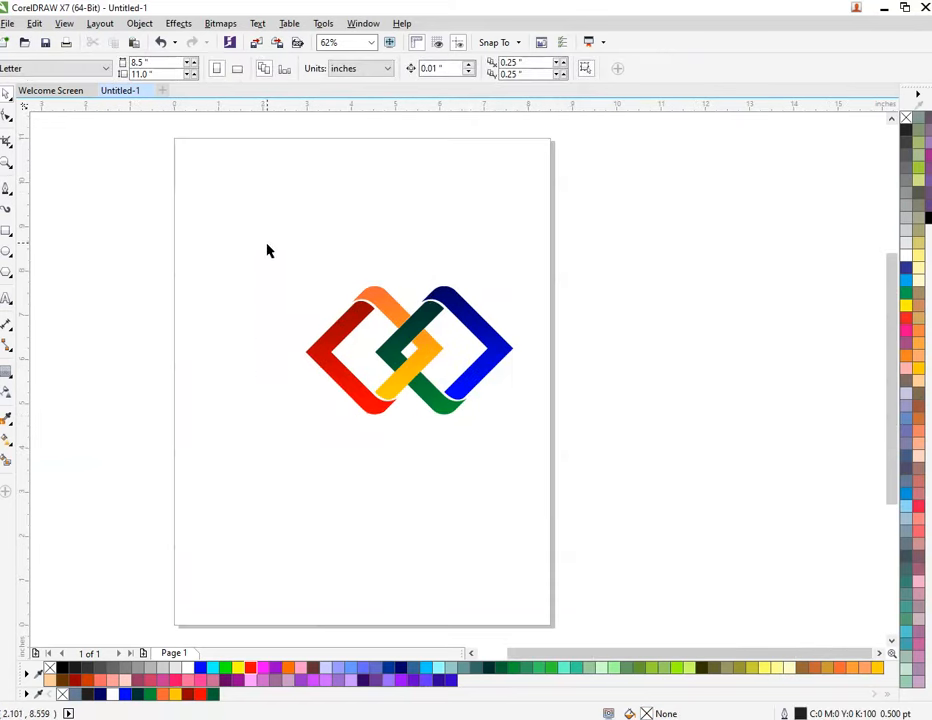
right_click(448, 297)
left_click(524, 377)
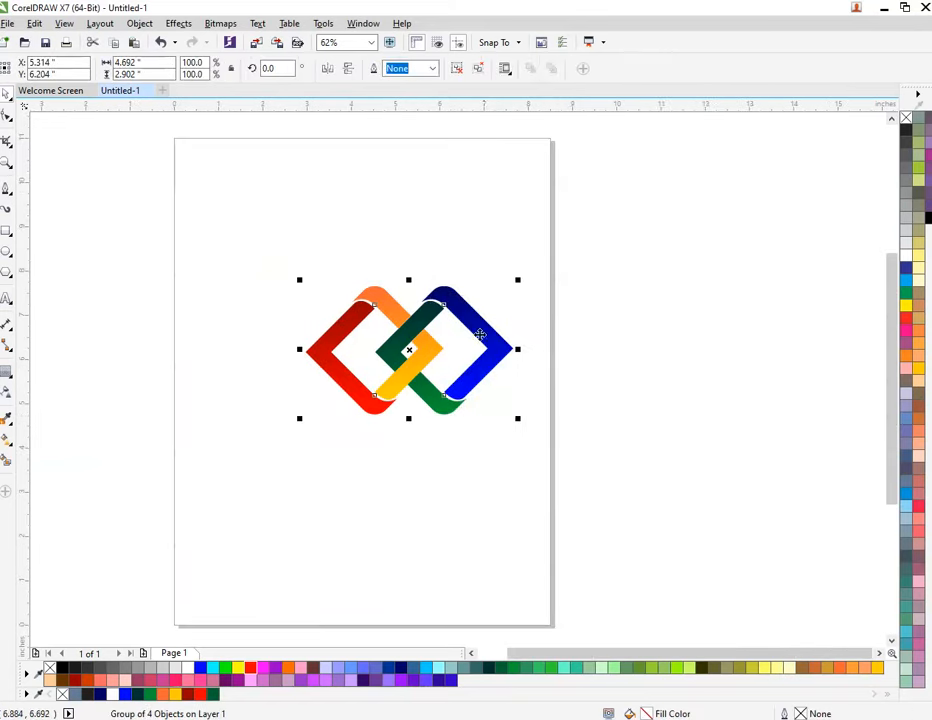
Fit the finished logo to the window and view it in full-screen preview.
left_click(453, 256)
key("F4")
key("F9")
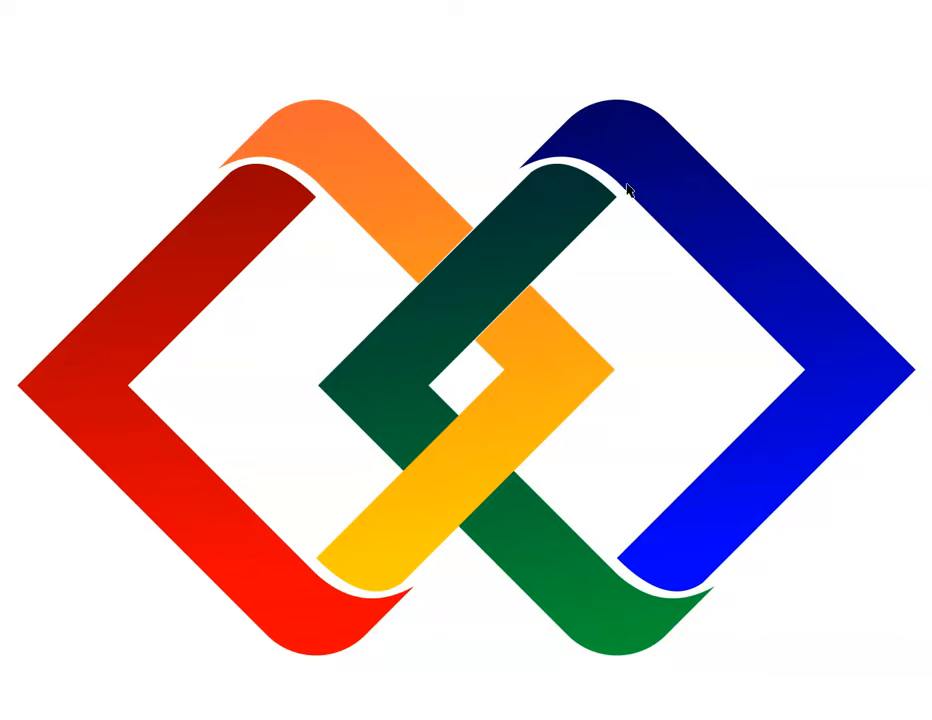